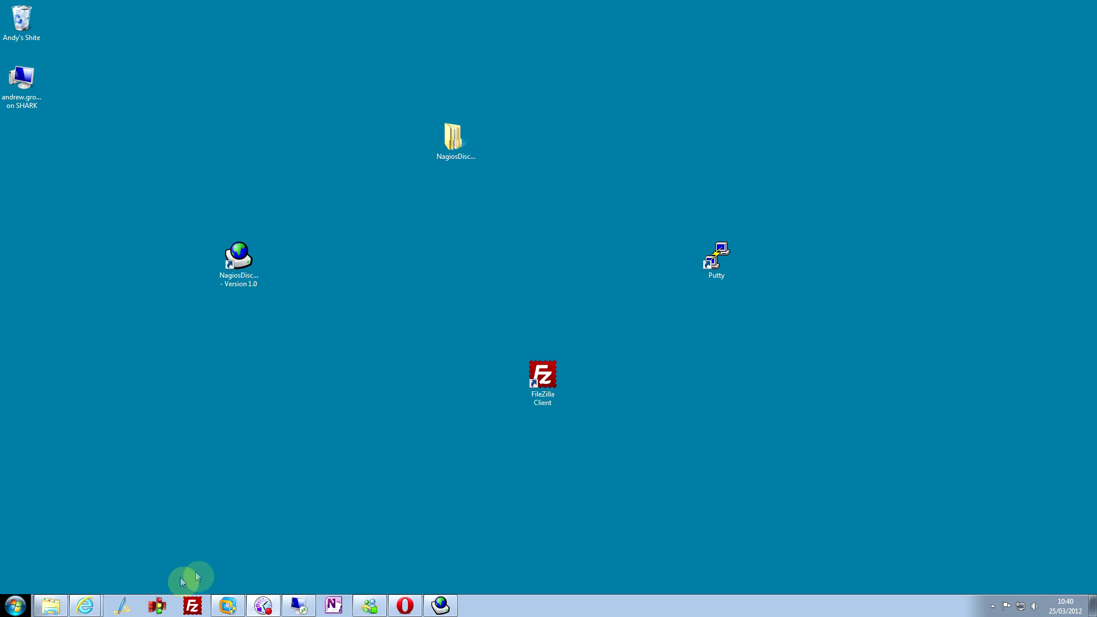
- Check the Nagios Core status page in the browser, then return to the desktop
{"action": "left_click", "coordinate": [91, 603]}
{"action": "left_click", "coordinate": [86, 579]}
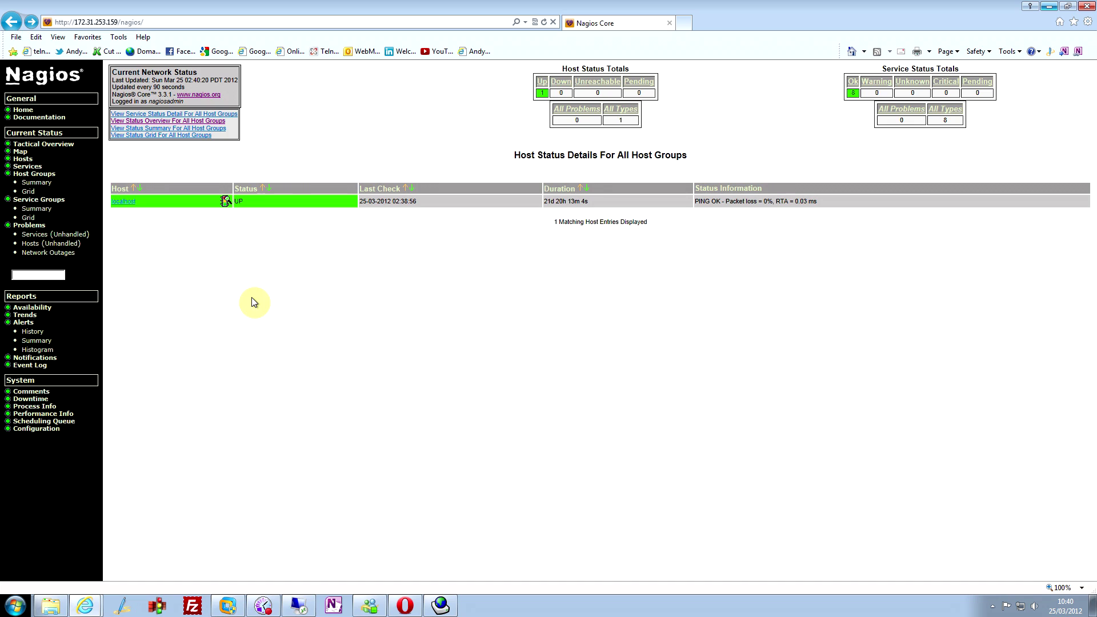
{"action": "left_click", "coordinate": [277, 316]}
{"action": "left_click", "coordinate": [1050, 7]}
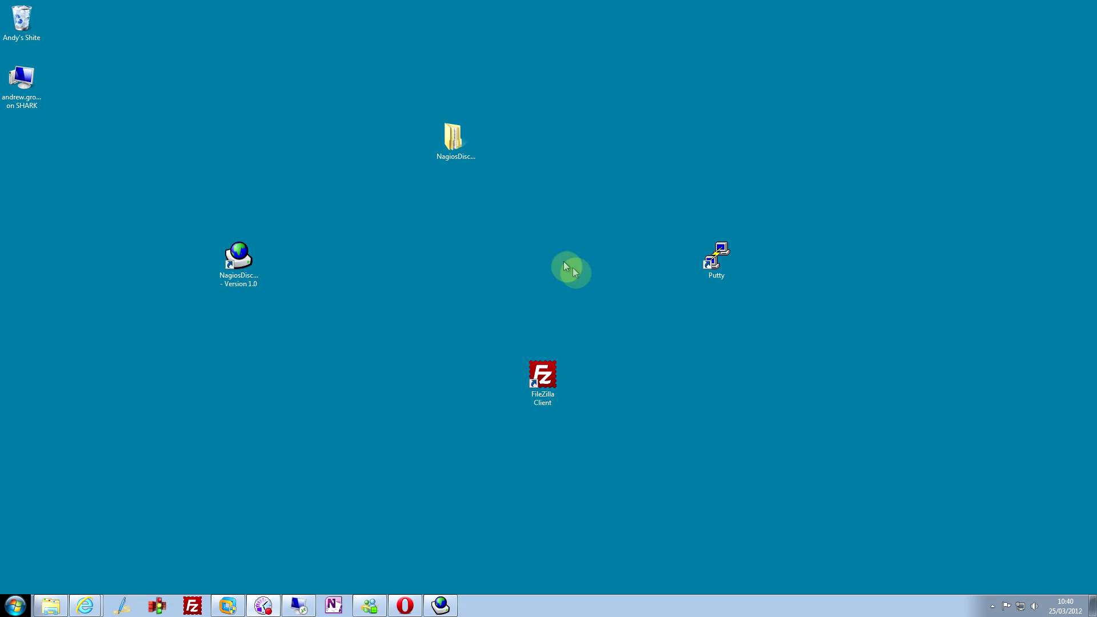
{"action": "left_click", "coordinate": [552, 263]}
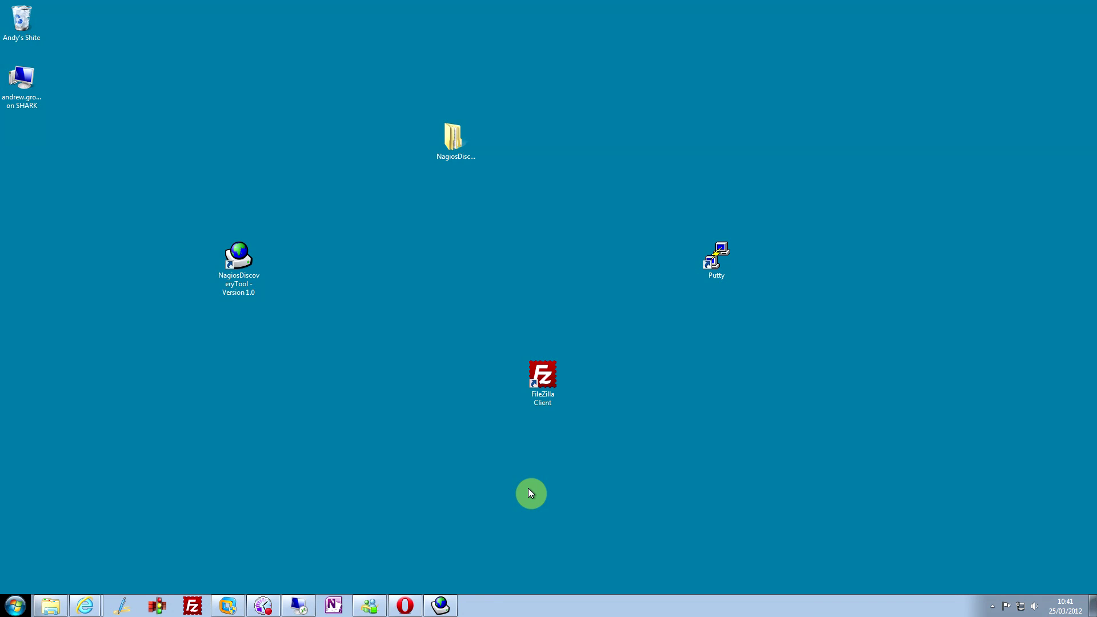
- Launch FileZilla and connect to the saved Nagios server from Site Manager
{"action": "double_click", "coordinate": [548, 390]}
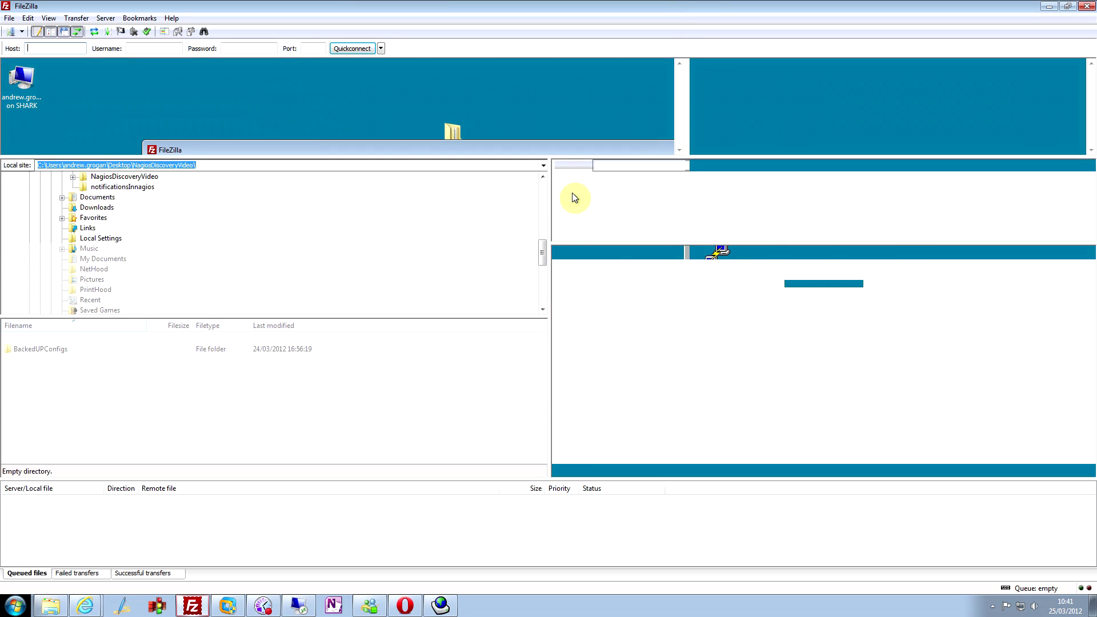
{"action": "left_click", "coordinate": [14, 35]}
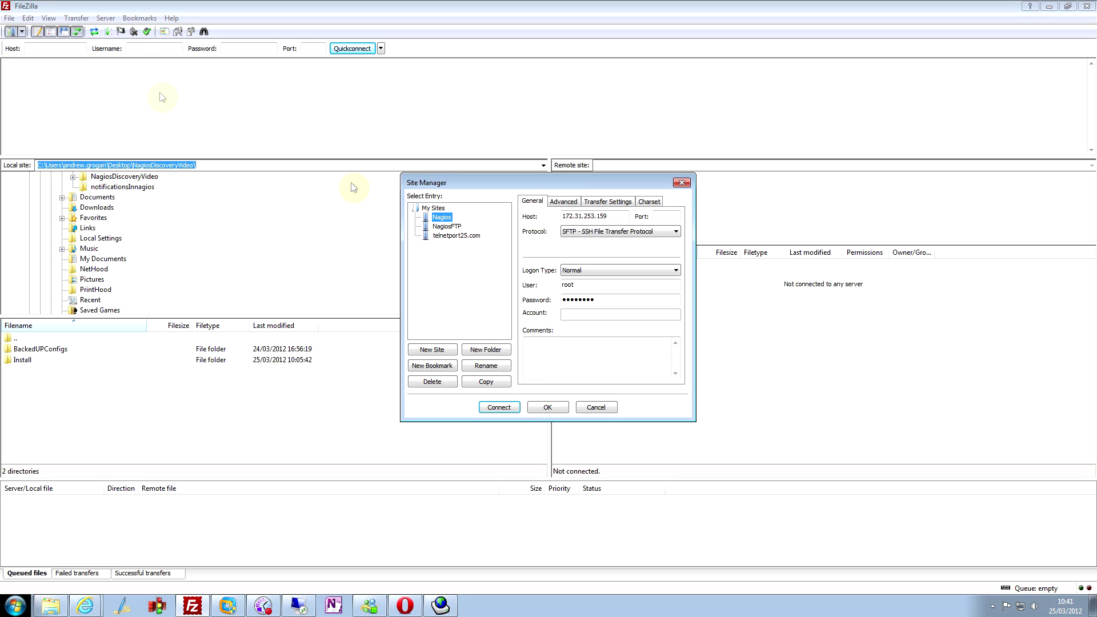
{"action": "double_click", "coordinate": [450, 219]}
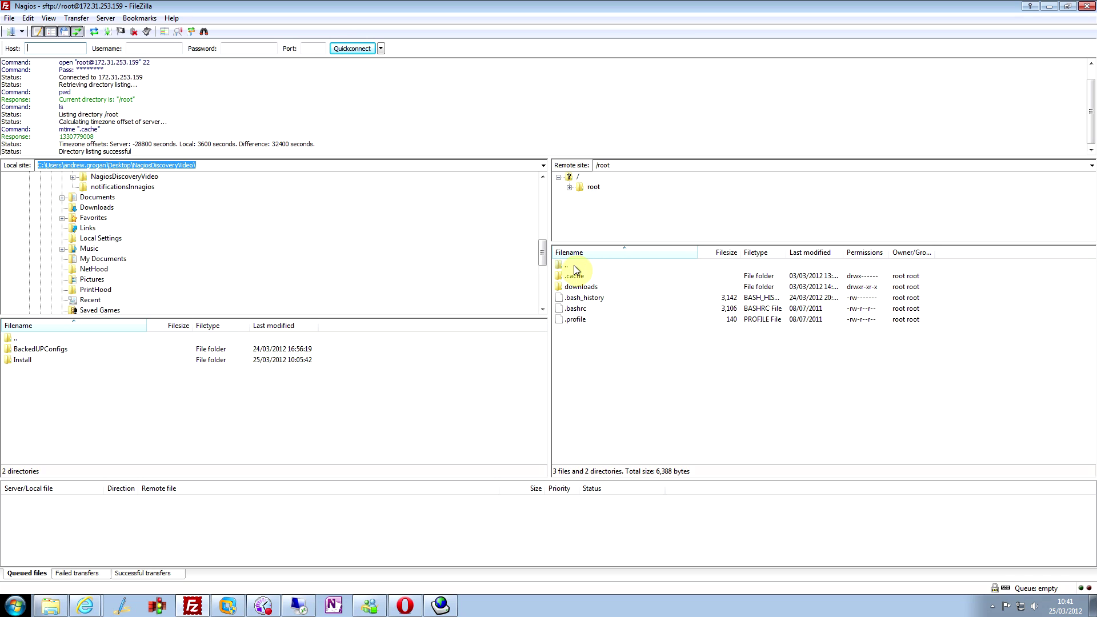
- Browse the server to the /usr/local/nagios/etc/objects folder
{"action": "double_click", "coordinate": [571, 265]}
{"action": "scroll", "coordinate": [574, 265], "scroll_direction": "down", "scroll_amount": 3}
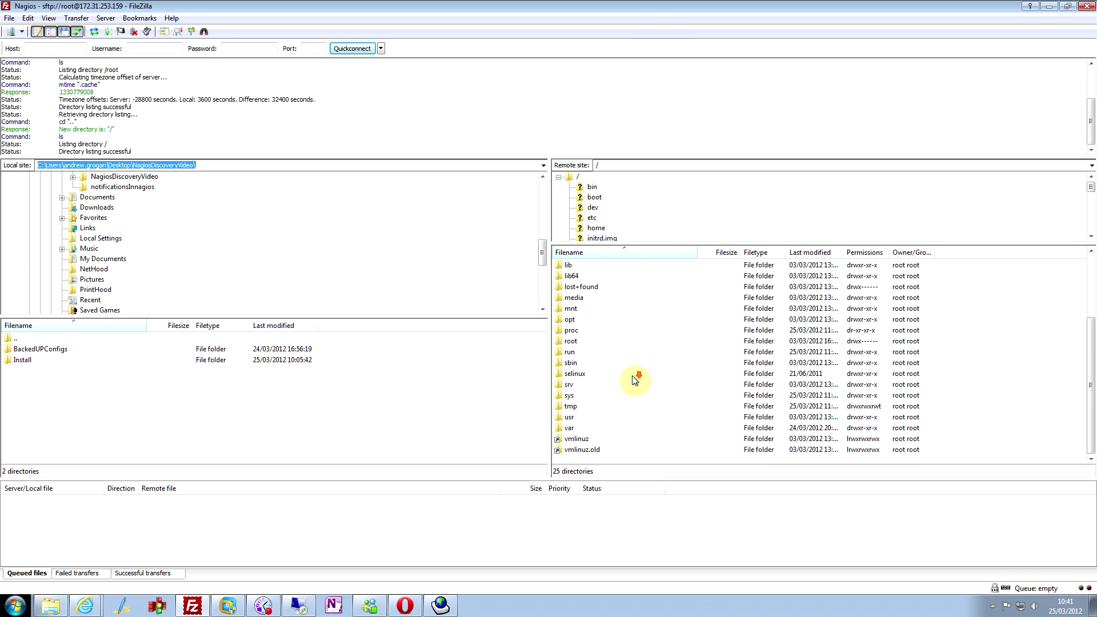
{"action": "double_click", "coordinate": [572, 416]}
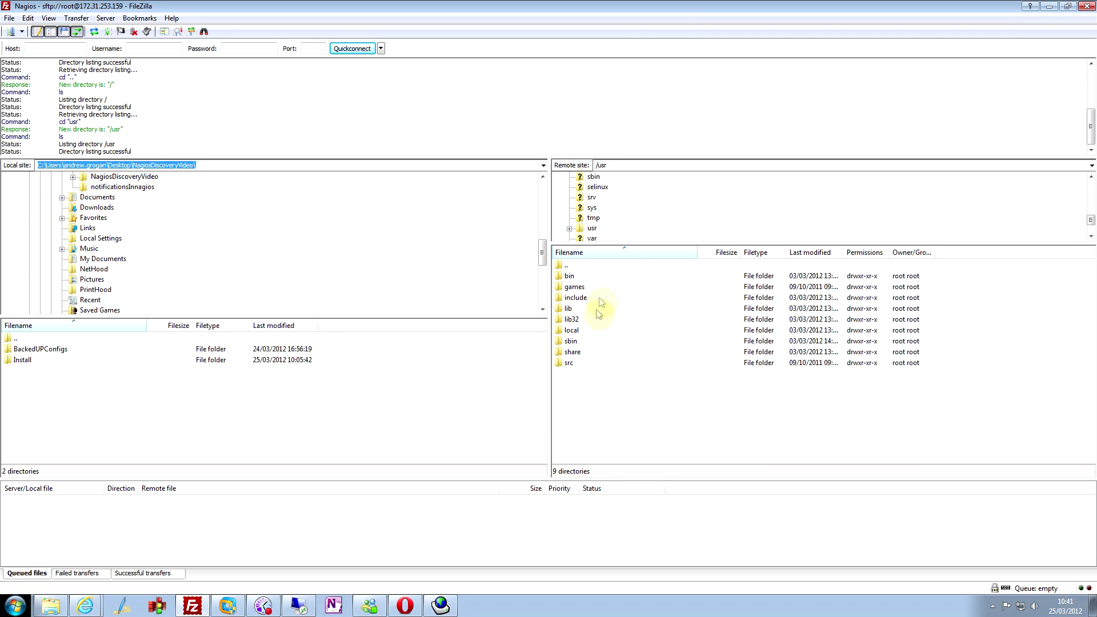
{"action": "double_click", "coordinate": [571, 330]}
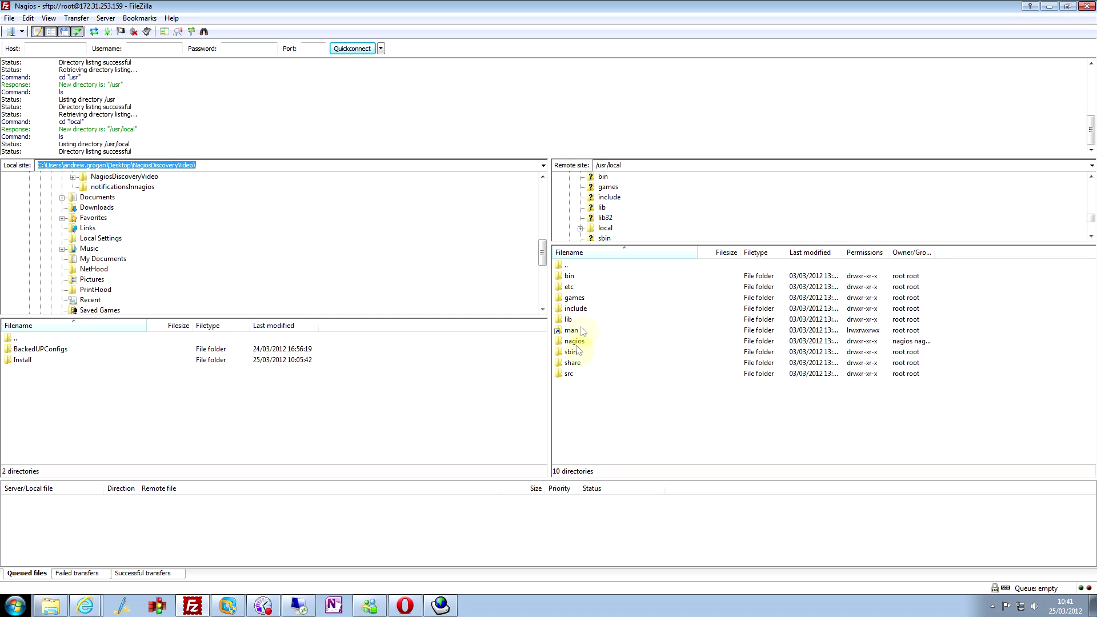
{"action": "double_click", "coordinate": [580, 343]}
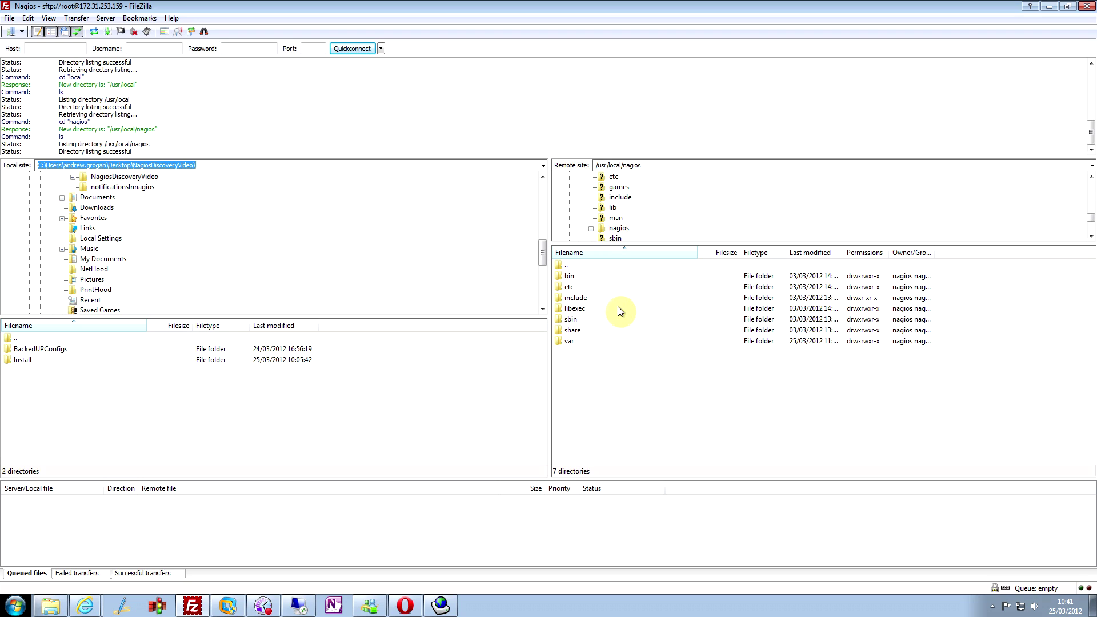
{"action": "double_click", "coordinate": [574, 288]}
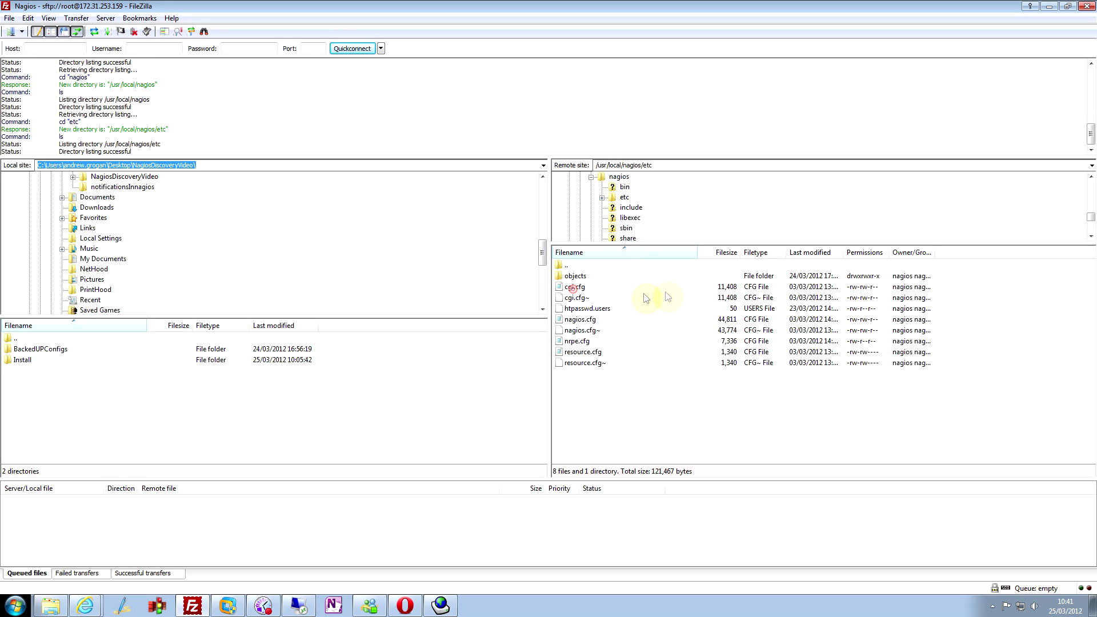
{"action": "left_click", "coordinate": [579, 277]}
{"action": "double_click", "coordinate": [579, 279]}
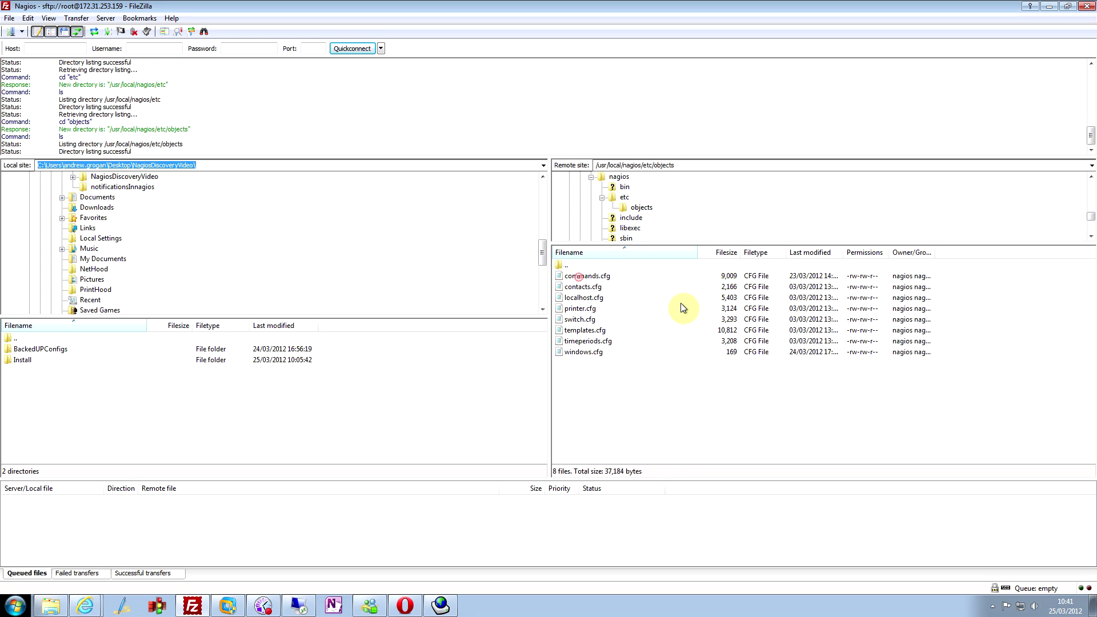
- Download windows.cfg into the local NagiosDiscoveryVideo folder
{"action": "left_click", "coordinate": [584, 353]}
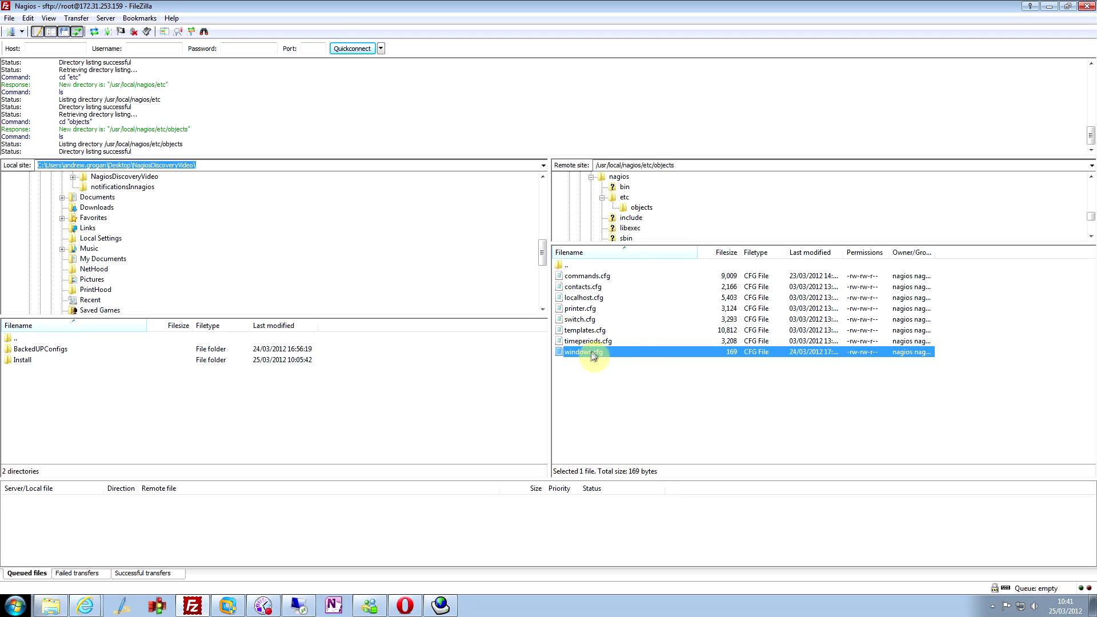
{"action": "left_click_drag", "start_coordinate": [593, 352], "coordinate": [85, 402]}
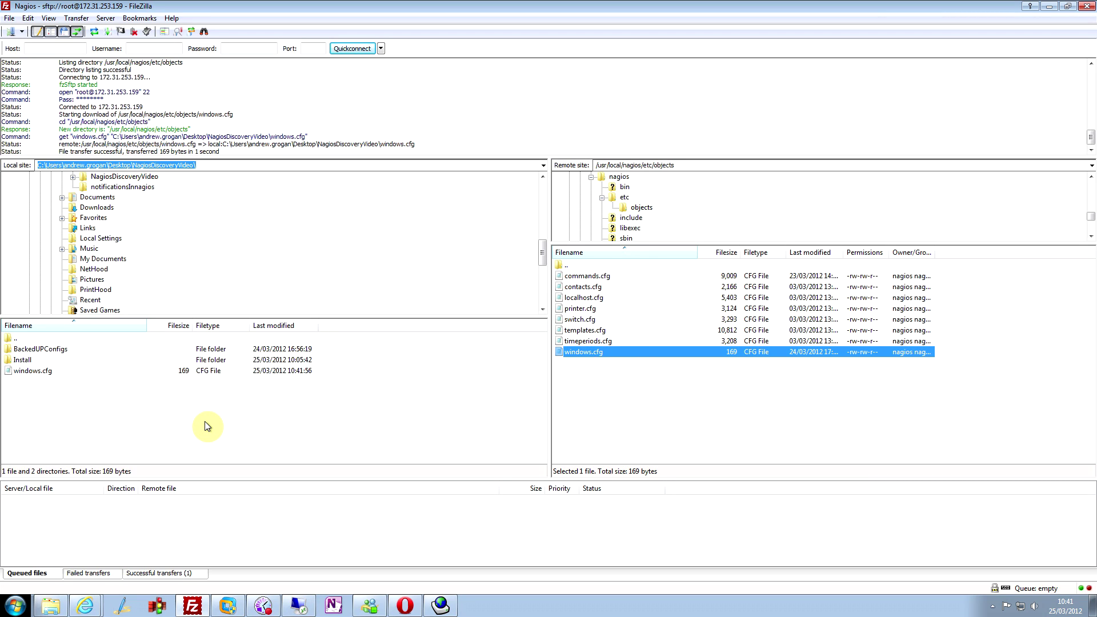
{"action": "left_click", "coordinate": [36, 371]}
{"action": "left_click", "coordinate": [235, 419]}
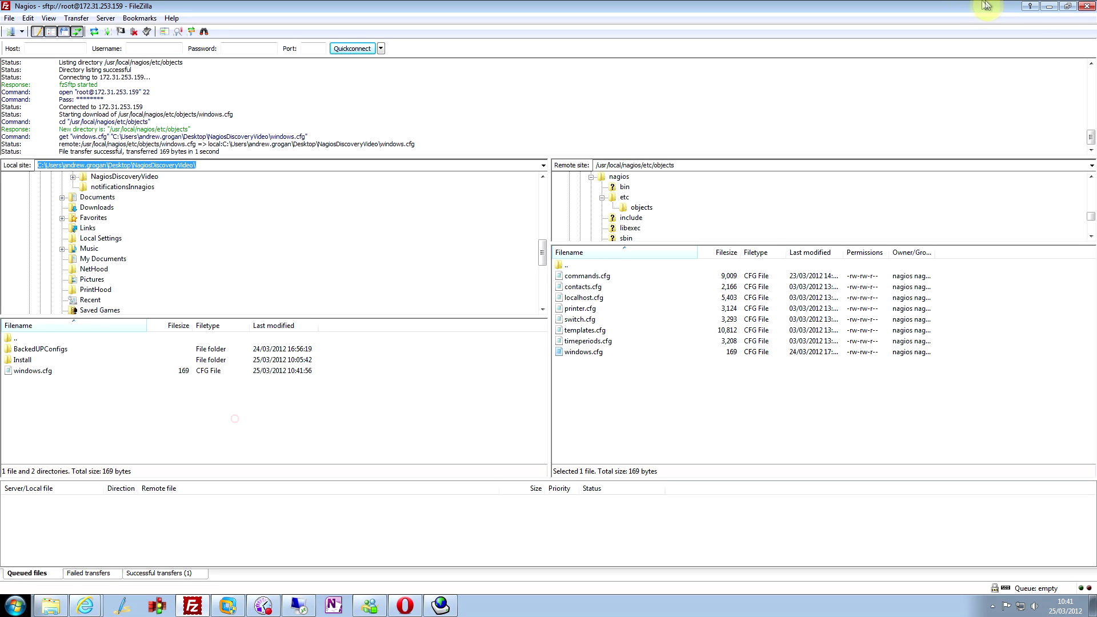
{"action": "left_click", "coordinate": [1049, 6]}
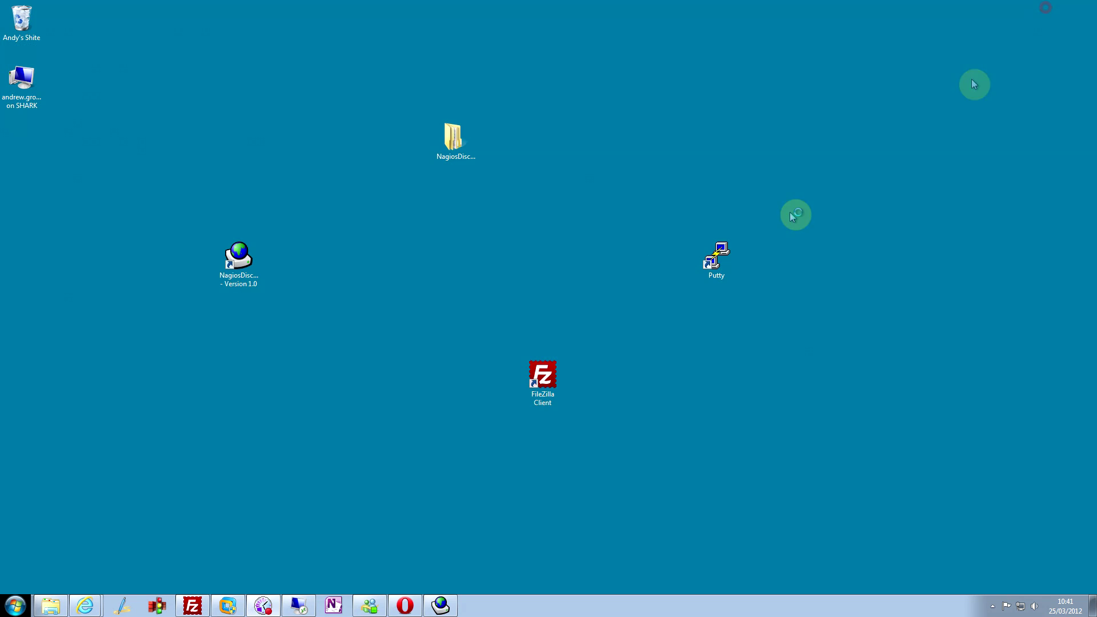
- Restore the Nagios Discovery Tool and open the downloaded windows.cfg as the configuration file
{"action": "left_click", "coordinate": [440, 605]}
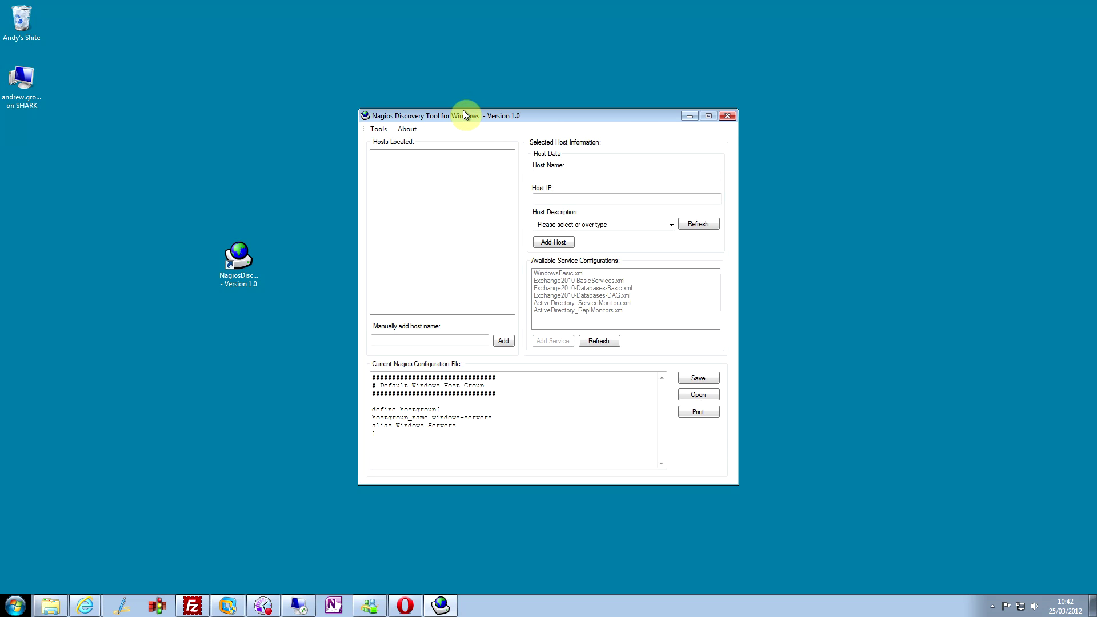
{"action": "left_click_drag", "start_coordinate": [463, 114], "coordinate": [454, 114]}
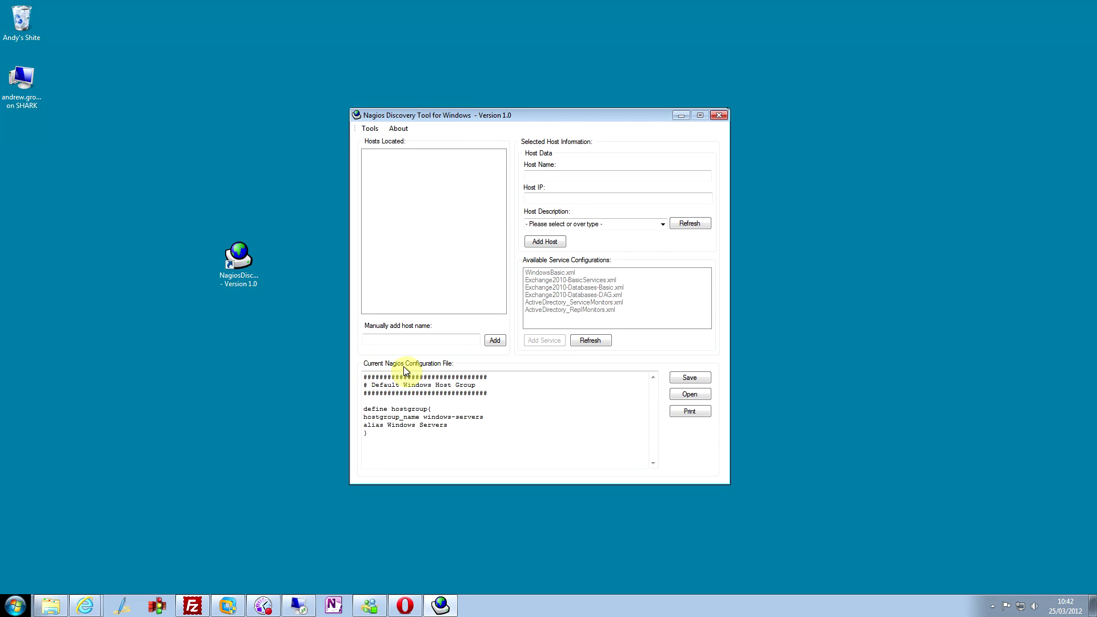
{"action": "left_click", "coordinate": [704, 402]}
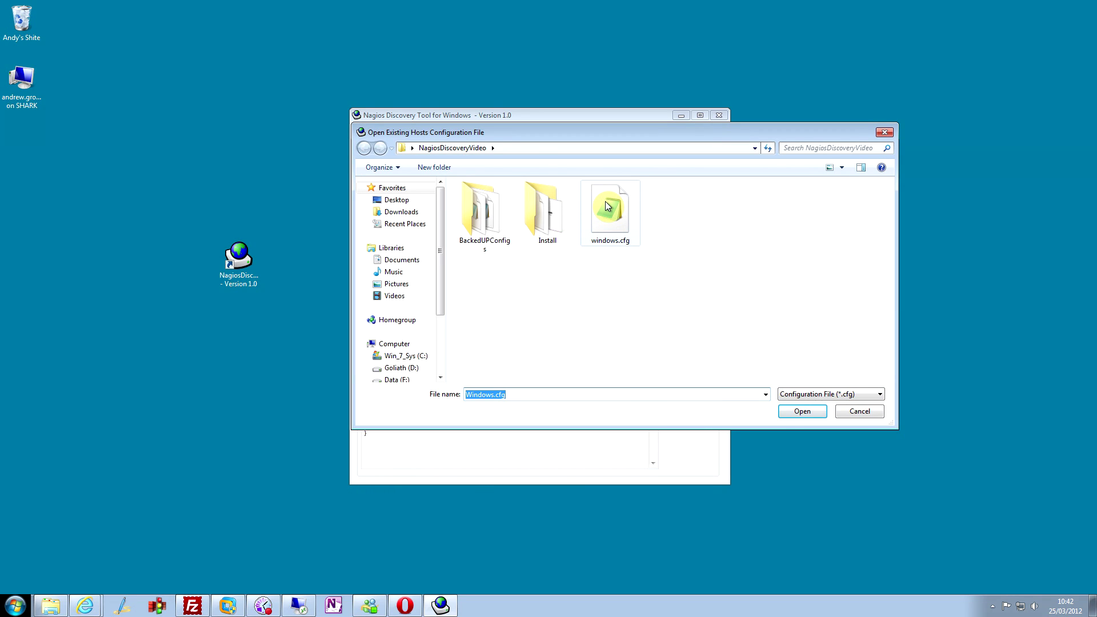
{"action": "double_click", "coordinate": [605, 201]}
{"action": "left_click", "coordinate": [389, 429]}
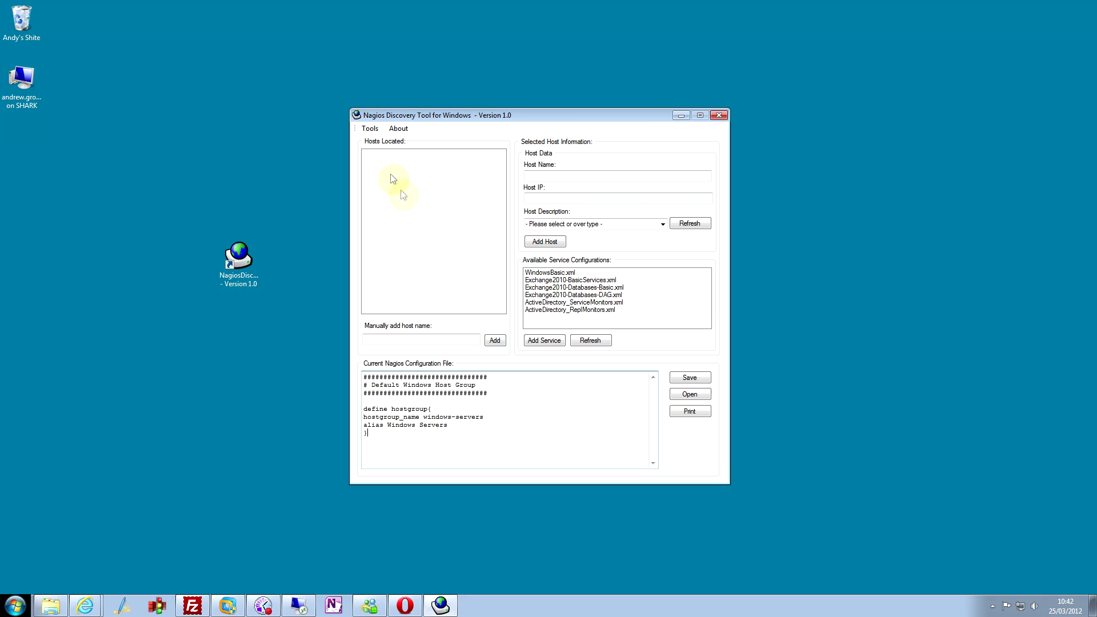
- Resolve hosts in the IP range 172.31.253.137 to 172.31.253.139 and finish the scan
{"action": "left_click", "coordinate": [369, 129]}
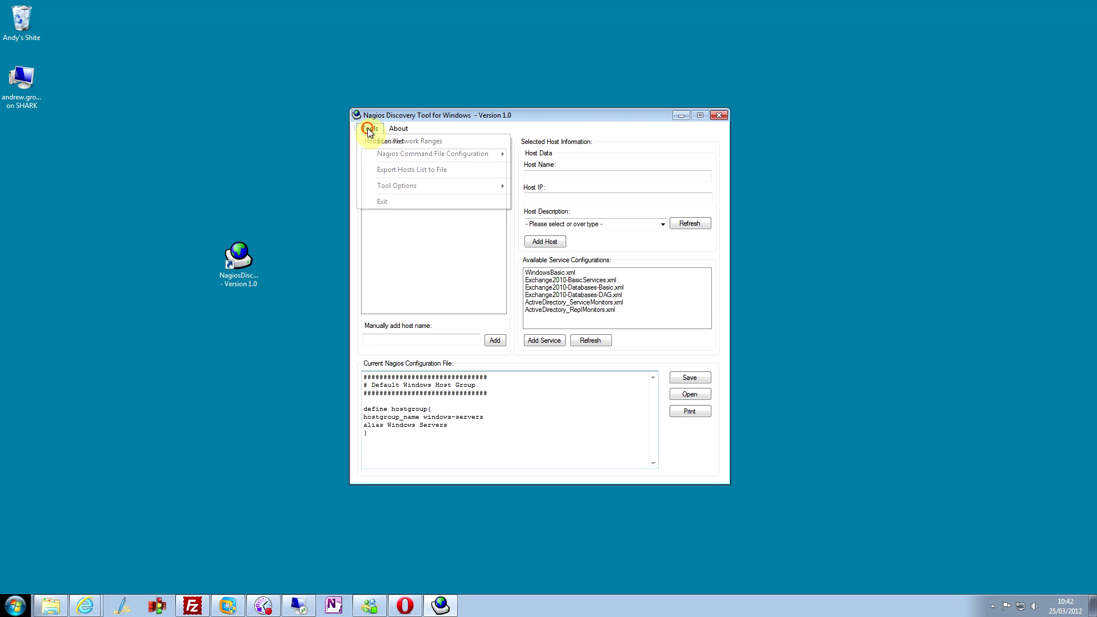
{"action": "left_click", "coordinate": [380, 141]}
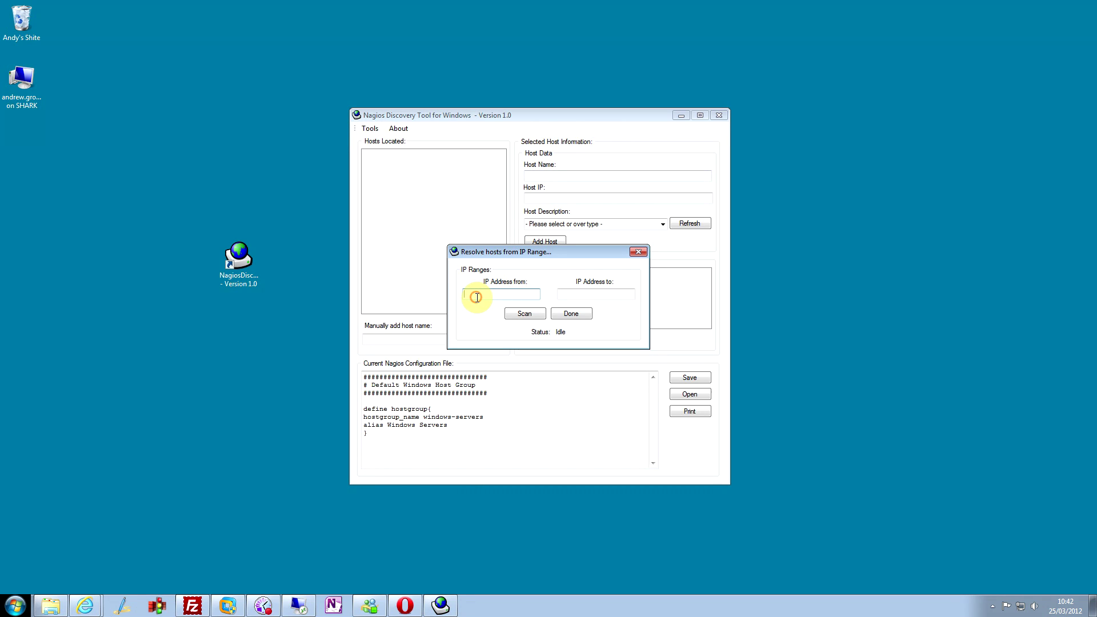
{"action": "type", "text": "172.31.253.137"}
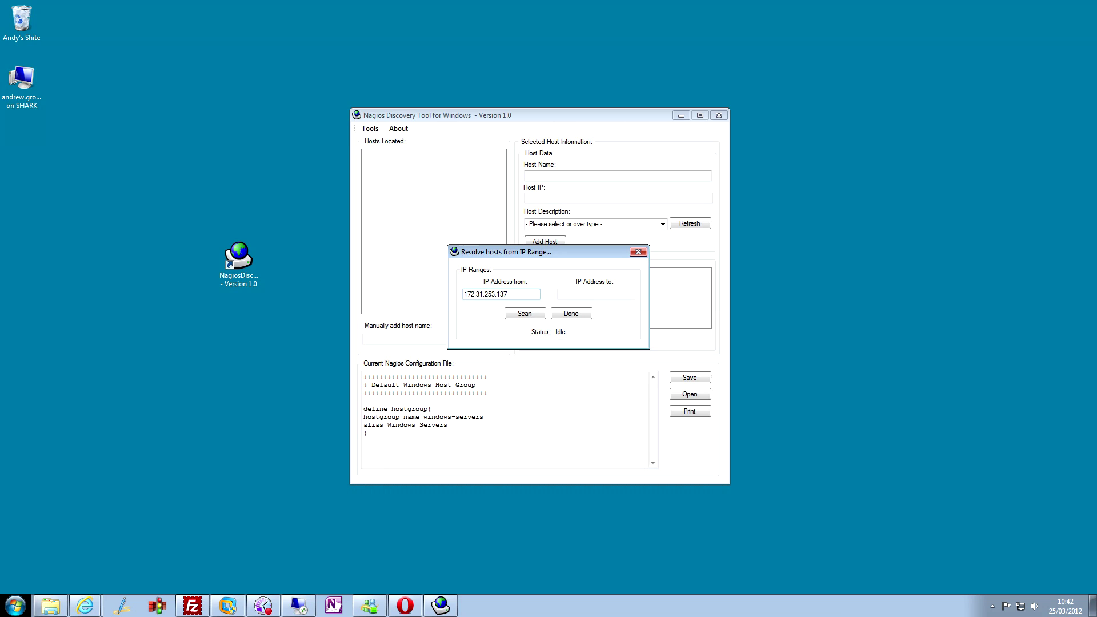
{"action": "key", "text": "Tab"}
{"action": "type", "text": "172.31.253.139"}
{"action": "left_click", "coordinate": [520, 314]}
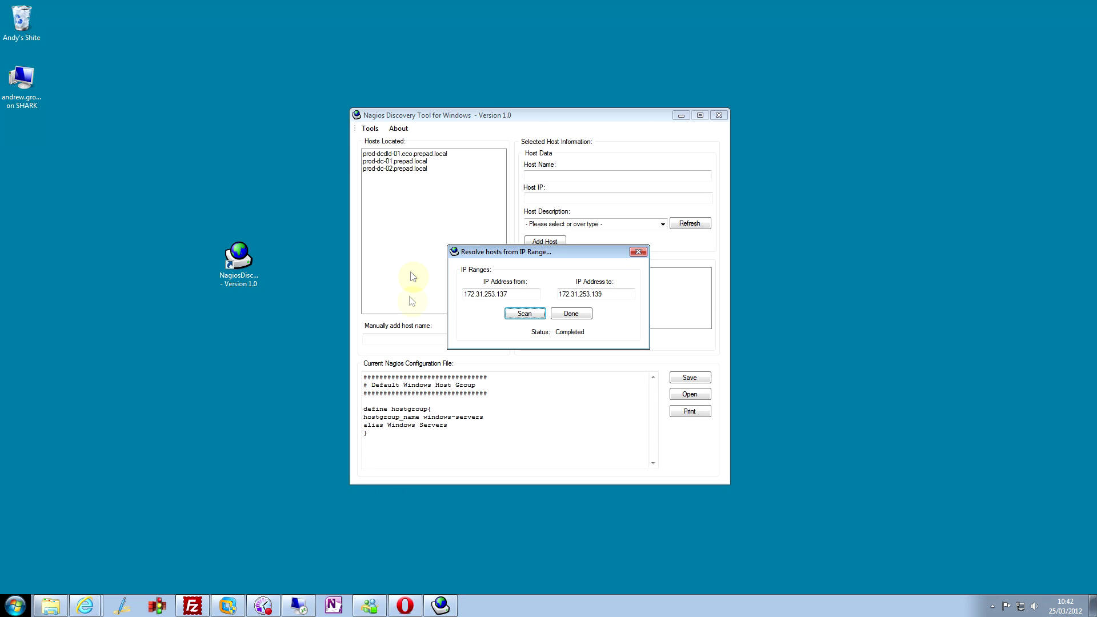
{"action": "left_click", "coordinate": [571, 314]}
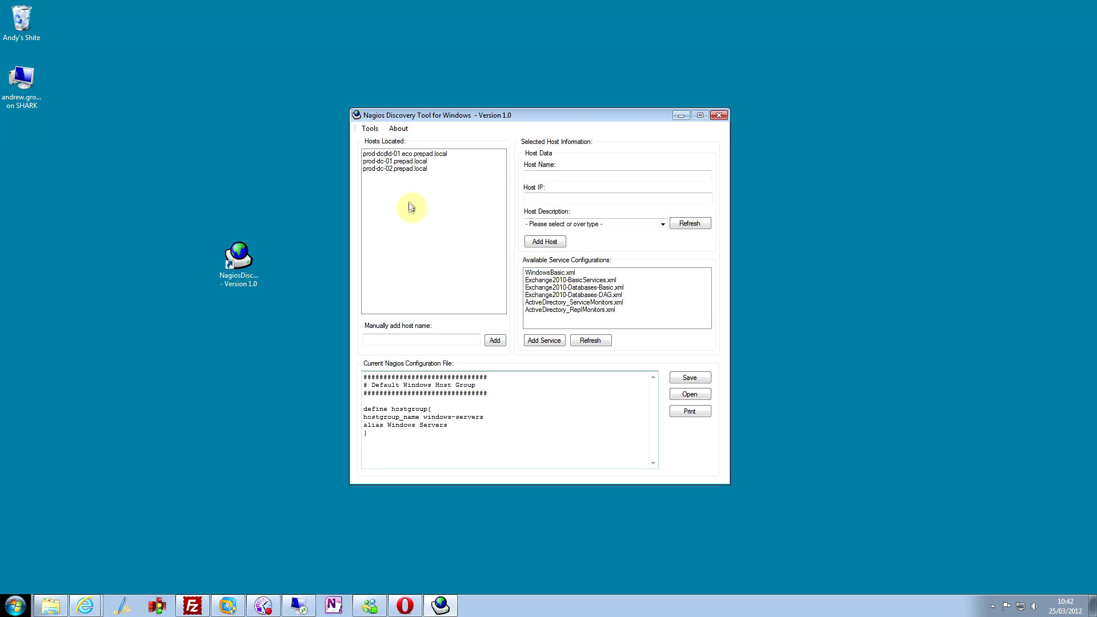
- Add prod-dc-01.prepad.local as a 'Windows 2008 Server Standard x32 - Domain Controller' host
{"action": "left_click", "coordinate": [412, 162]}
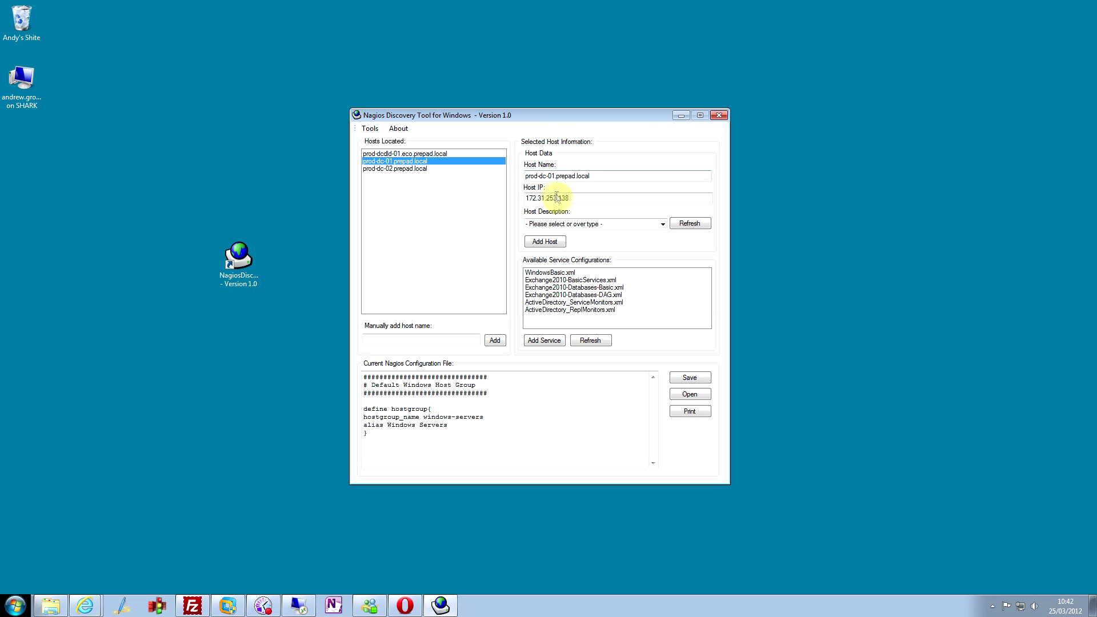
{"action": "left_click", "coordinate": [662, 224]}
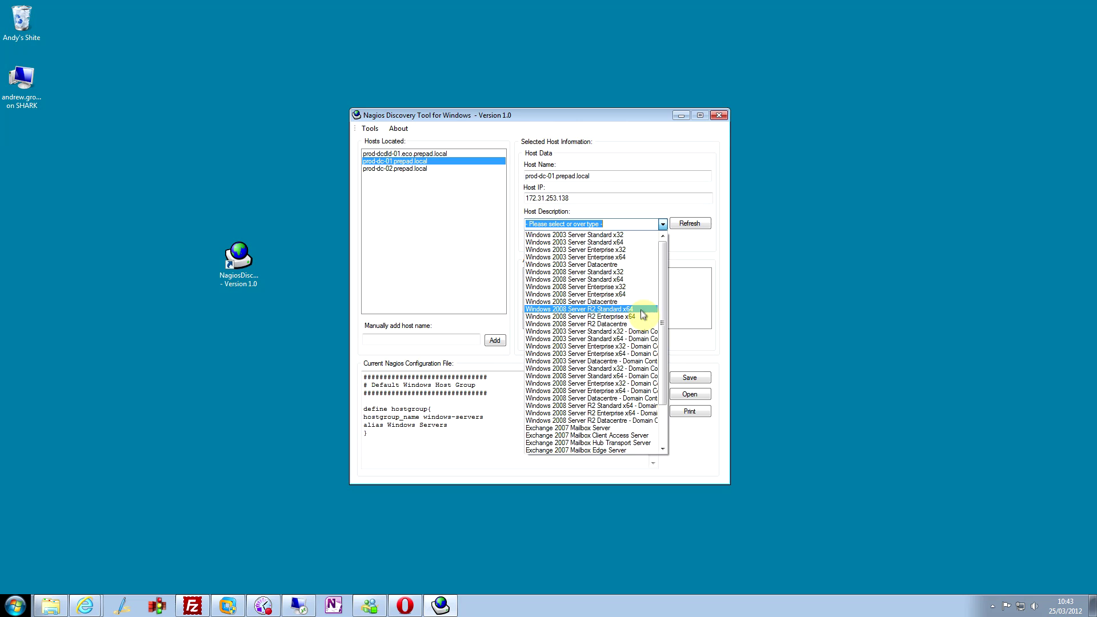
{"action": "left_click", "coordinate": [635, 372]}
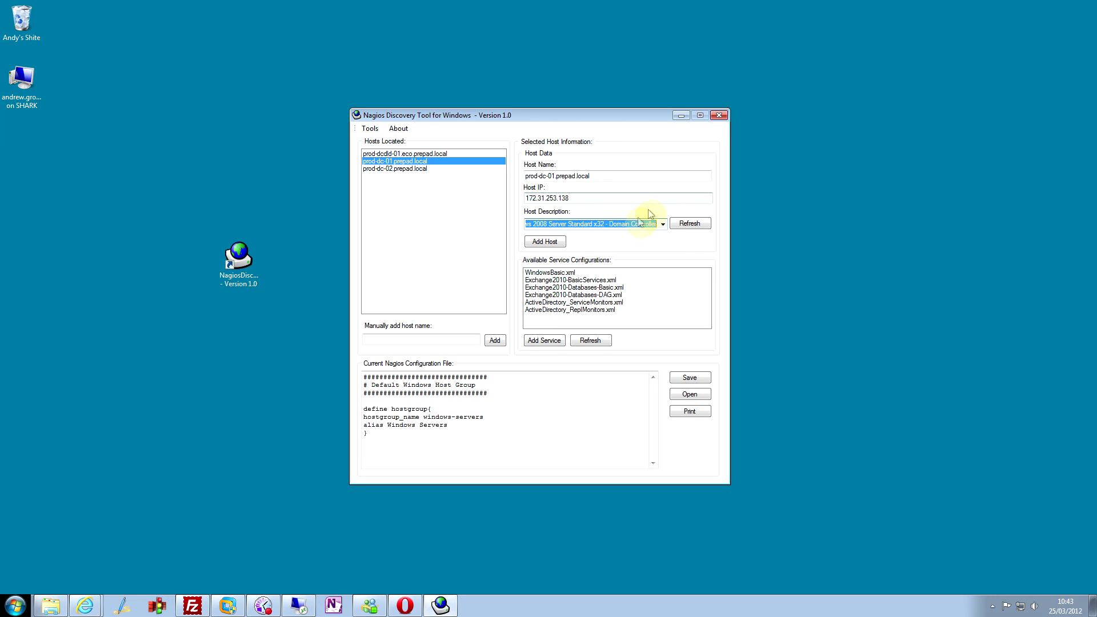
{"action": "left_click", "coordinate": [543, 242]}
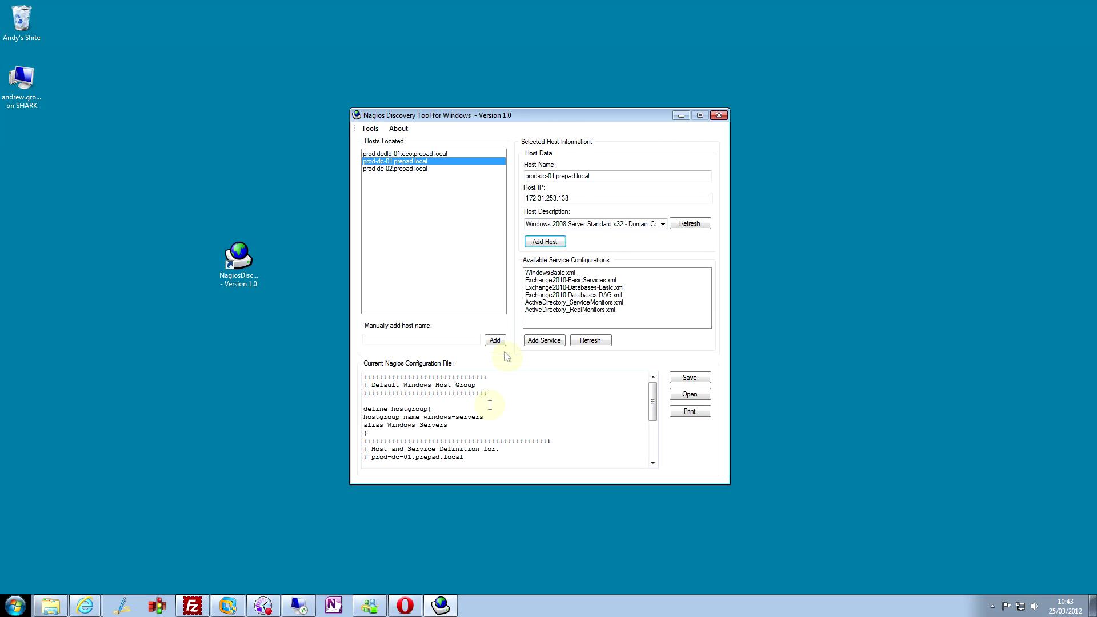
{"action": "left_click_drag", "start_coordinate": [651, 396], "coordinate": [646, 426]}
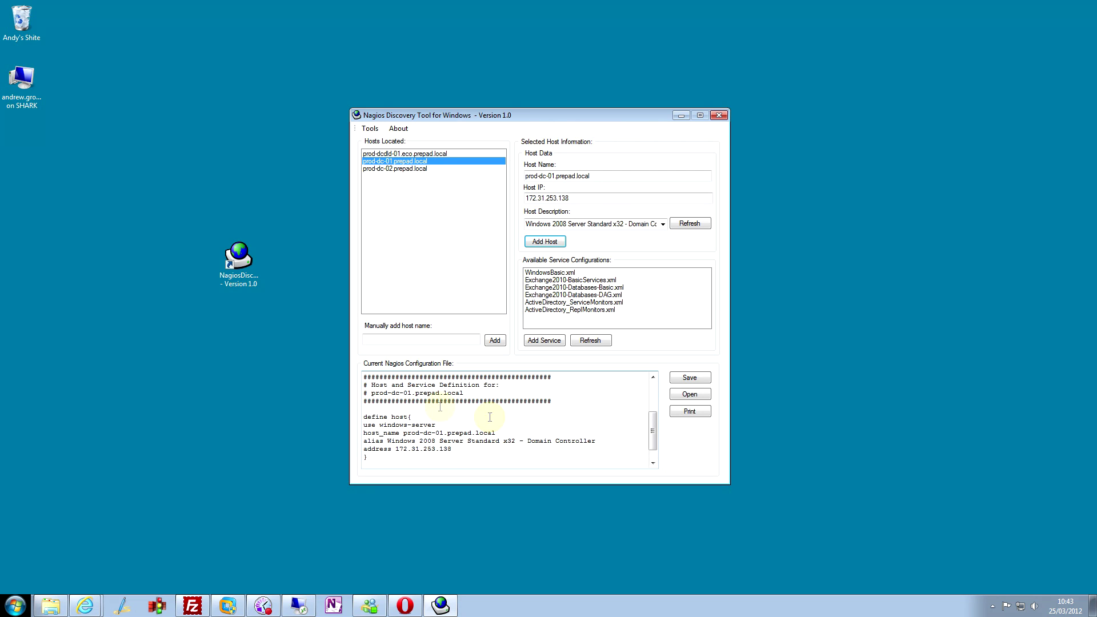
{"action": "left_click_drag", "start_coordinate": [650, 431], "coordinate": [657, 396]}
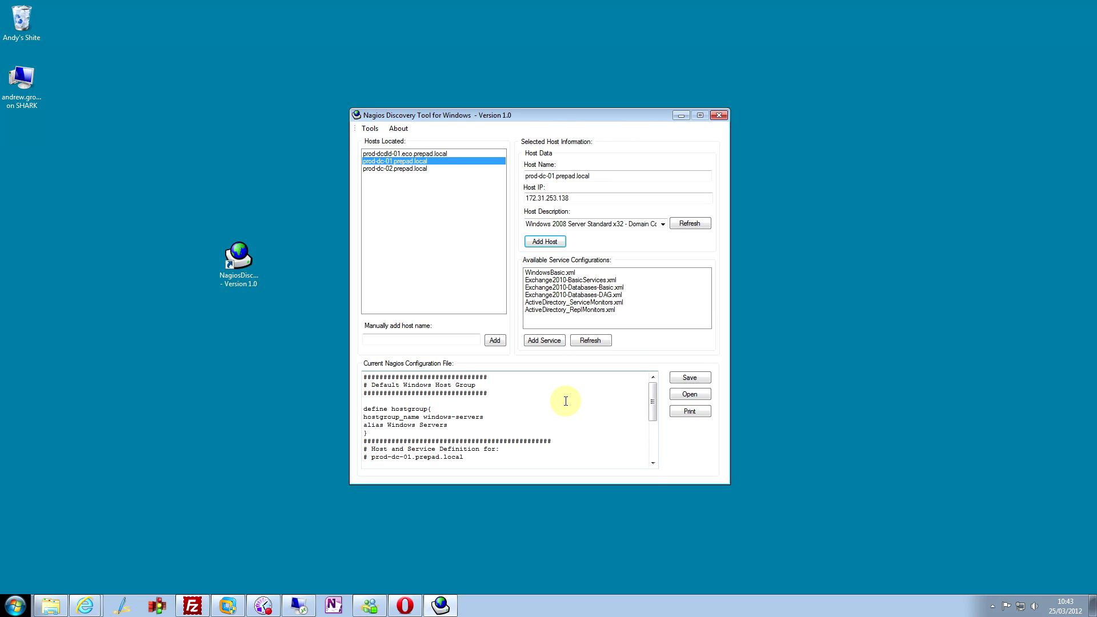
- Add the WindowsBasic.xml service definitions to prod-dc-01
{"action": "left_click", "coordinate": [564, 272]}
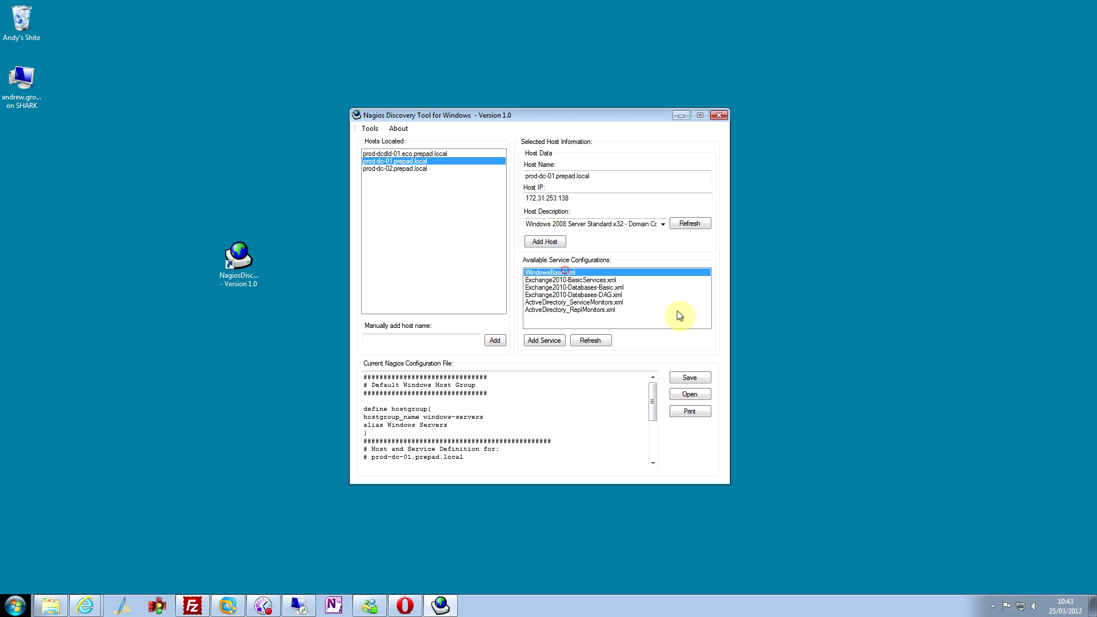
{"action": "left_click", "coordinate": [542, 340]}
{"action": "mouse_move", "coordinate": [652, 391]}
{"action": "left_mouse_down"}
{"action": "mouse_move", "coordinate": [646, 456]}
{"action": "mouse_move", "coordinate": [651, 380]}
{"action": "left_mouse_up"}
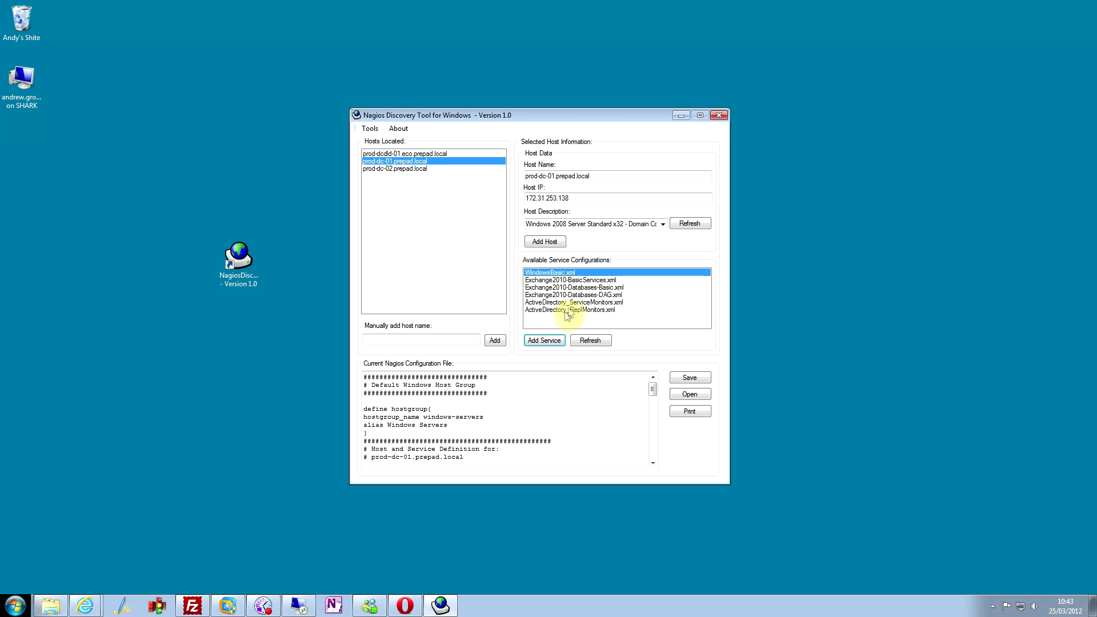
- Add the ActiveDirectory_ServiceMonitors.xml service definitions to prod-dc-01
{"action": "left_click", "coordinate": [690, 302]}
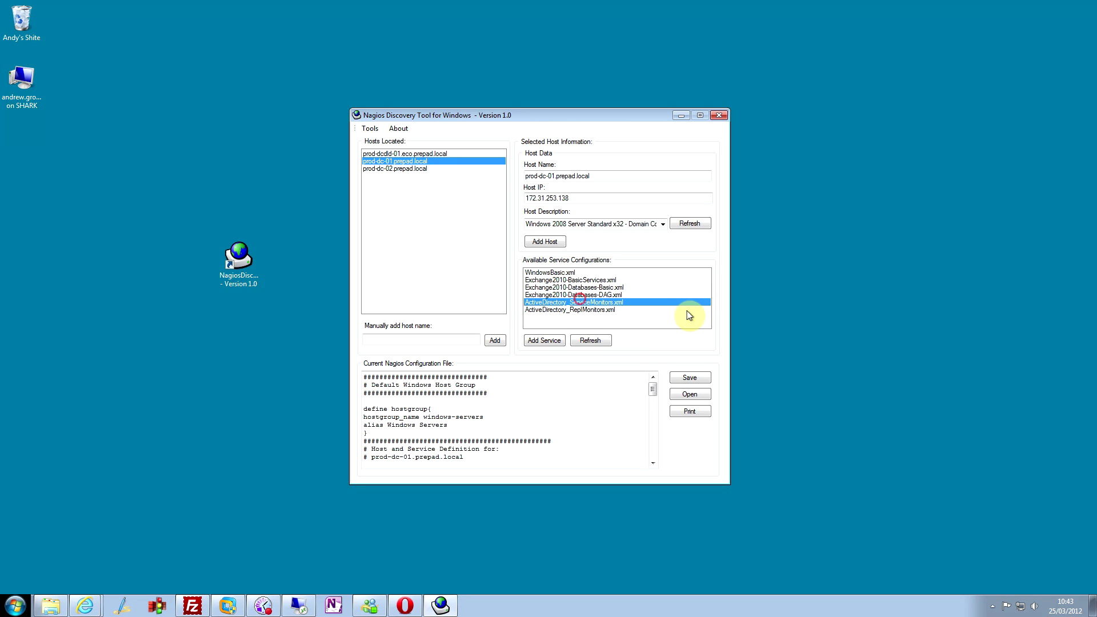
{"action": "left_click", "coordinate": [552, 343]}
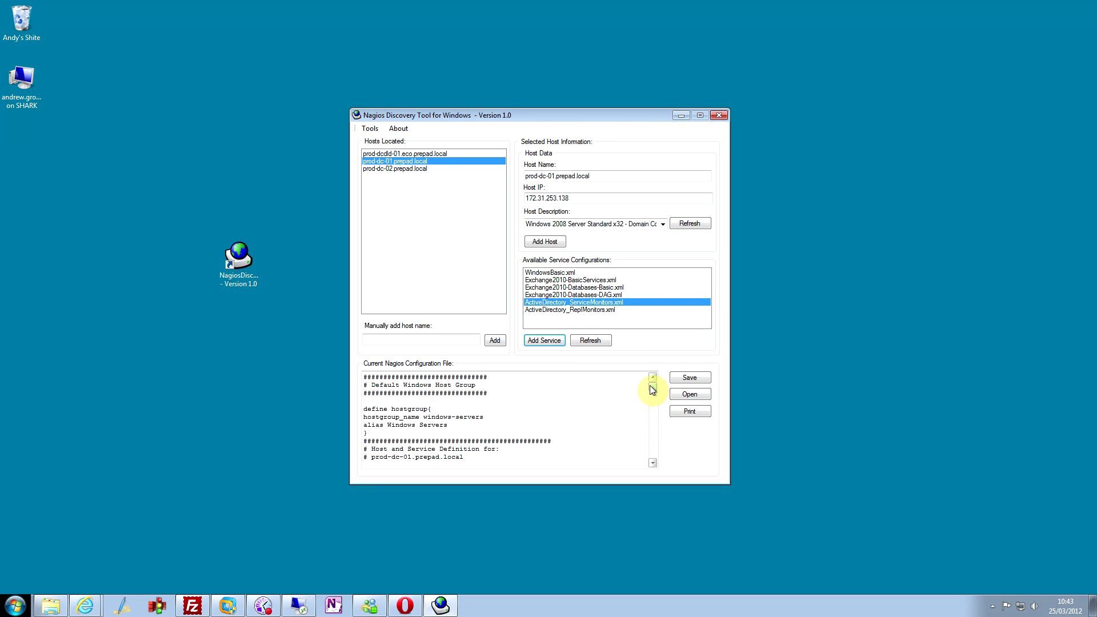
{"action": "left_click_drag", "start_coordinate": [652, 388], "coordinate": [564, 433]}
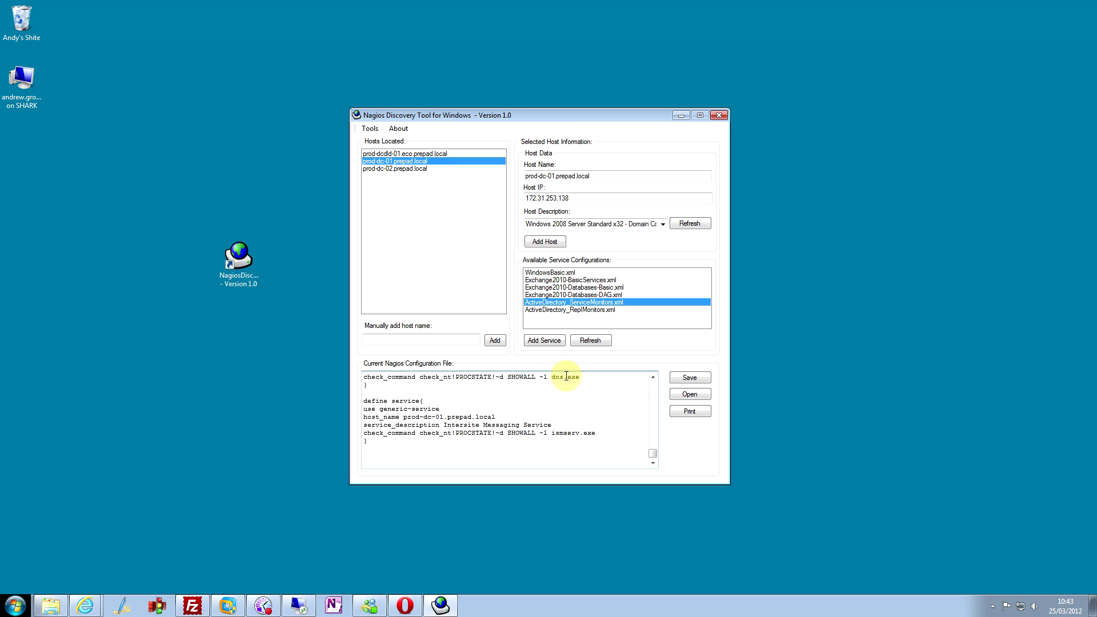
{"action": "left_click", "coordinate": [564, 376]}
{"action": "left_click", "coordinate": [563, 433]}
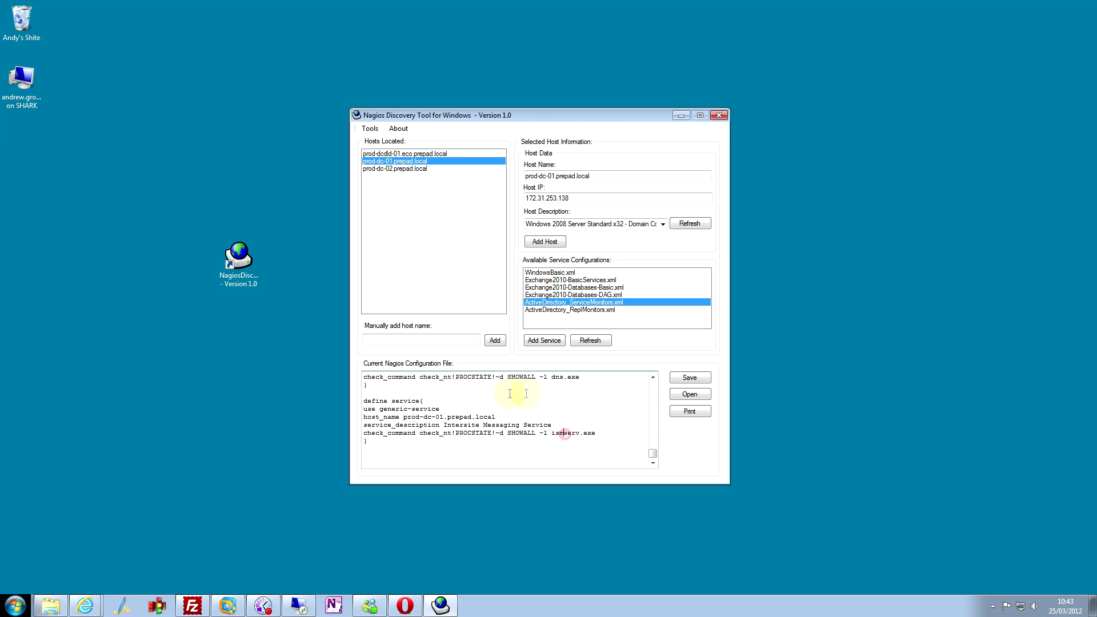
{"action": "left_click", "coordinate": [557, 382]}
- Add the ActiveDirectory_ReplMonitors.xml service definitions to prod-dc-01
{"action": "left_click", "coordinate": [604, 309]}
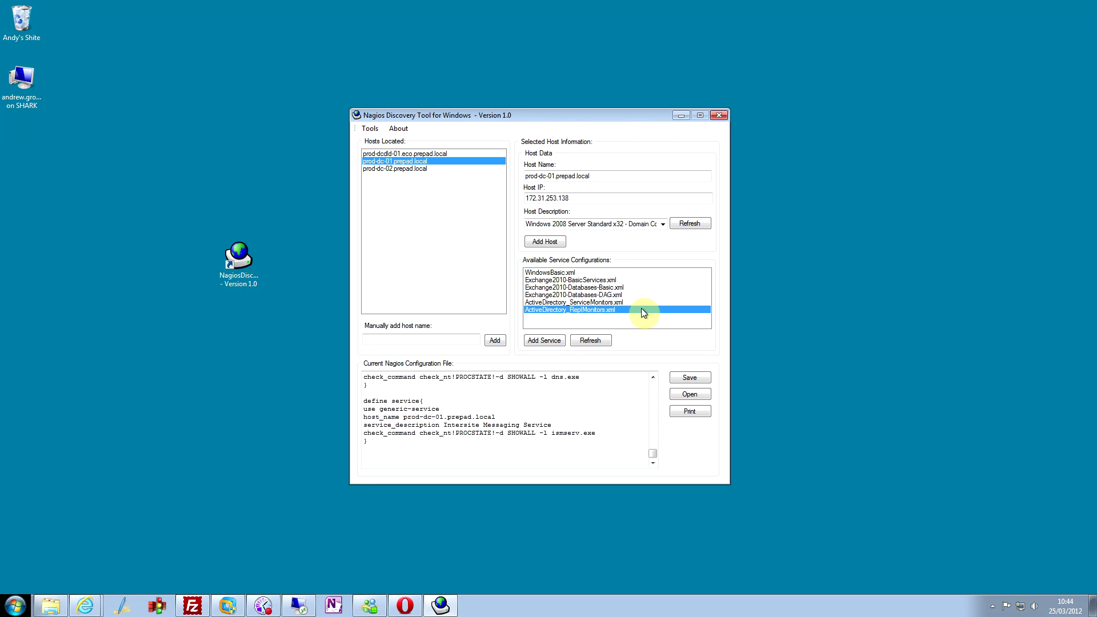
{"action": "left_click", "coordinate": [552, 341]}
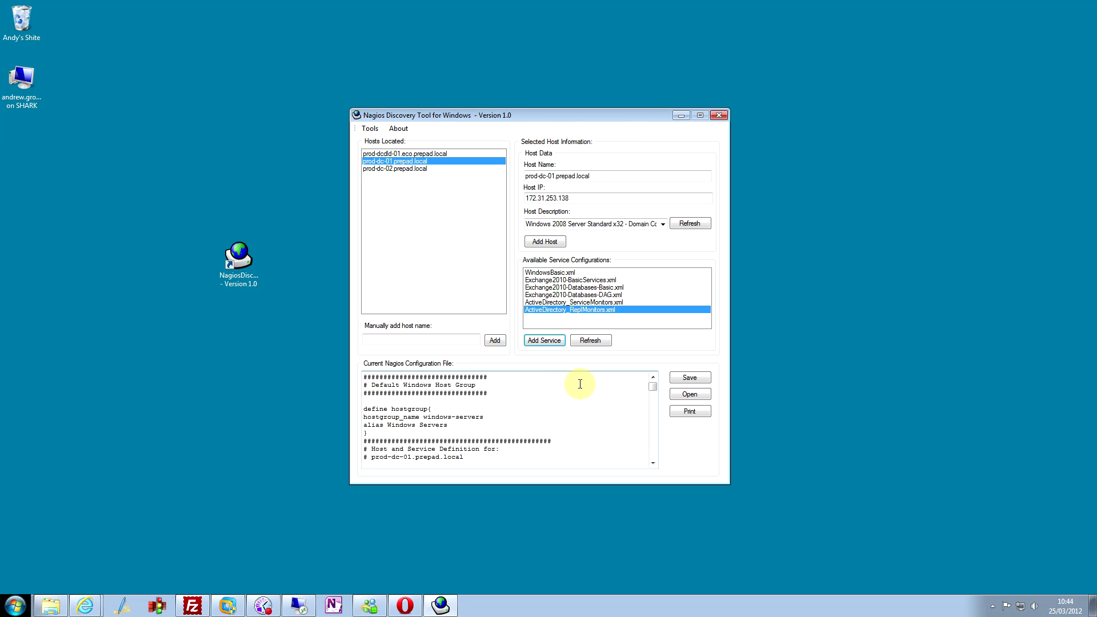
{"action": "mouse_move", "coordinate": [655, 389]}
{"action": "left_mouse_down"}
{"action": "mouse_move", "coordinate": [658, 472]}
{"action": "mouse_move", "coordinate": [657, 375]}
{"action": "left_mouse_up"}
- Save the configuration as windows.cfg, replacing the existing file
{"action": "left_click", "coordinate": [697, 378]}
{"action": "left_click", "coordinate": [865, 292]}
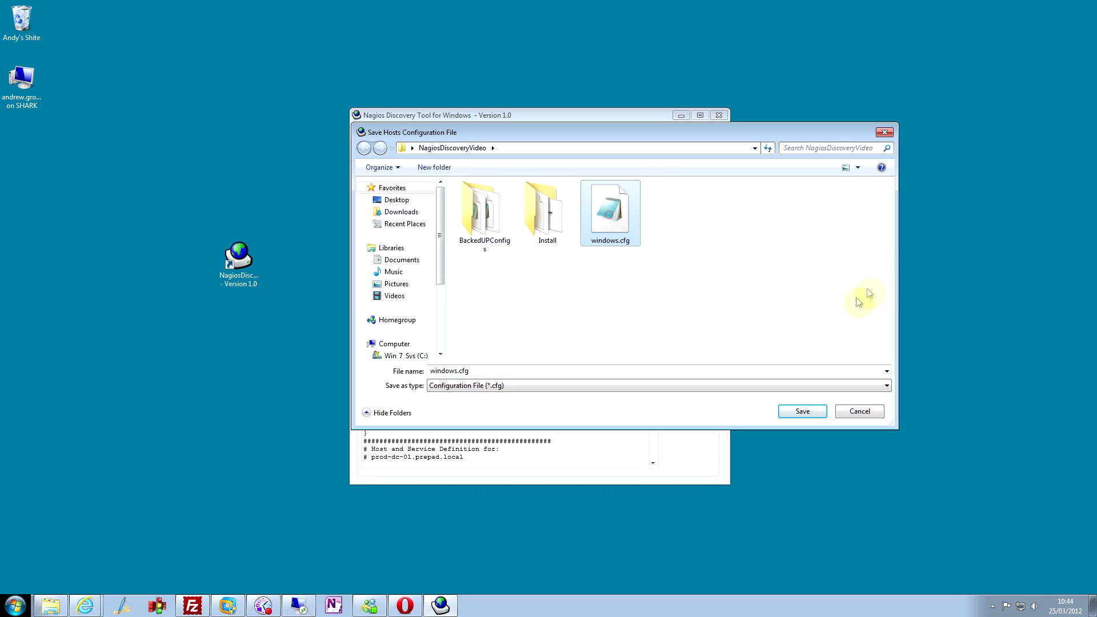
{"action": "left_click", "coordinate": [811, 411]}
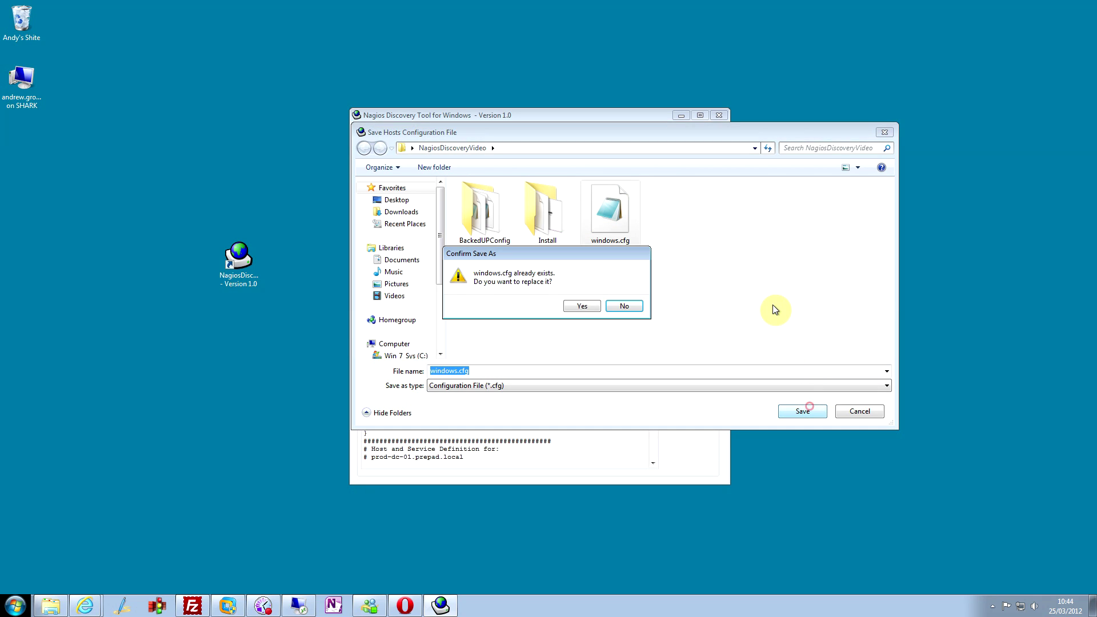
{"action": "left_click", "coordinate": [592, 306]}
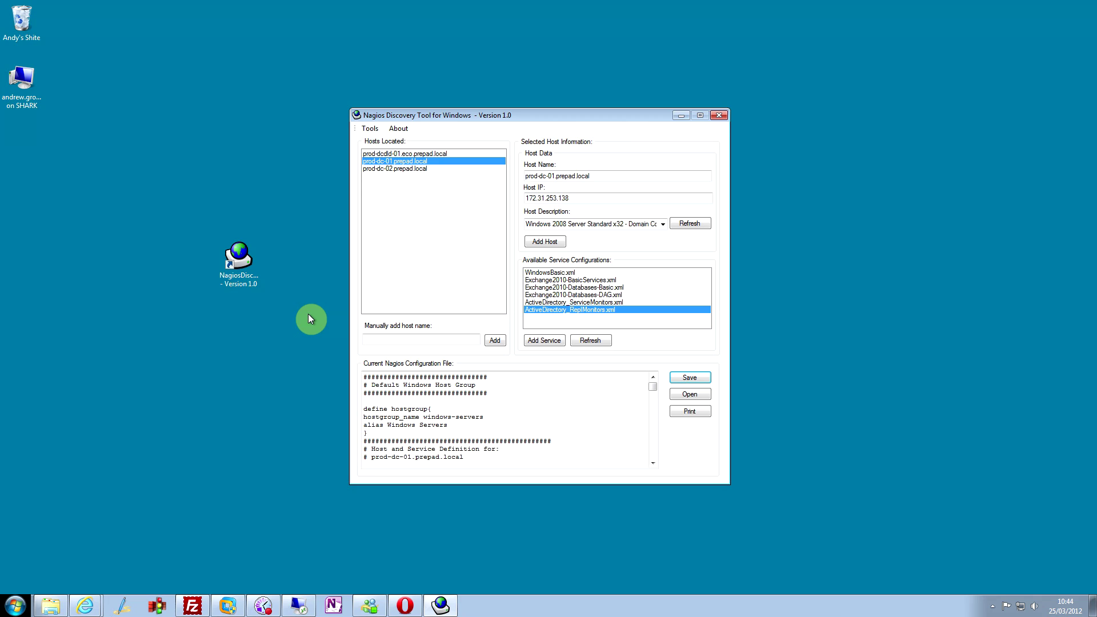
{"action": "left_click", "coordinate": [192, 605]}
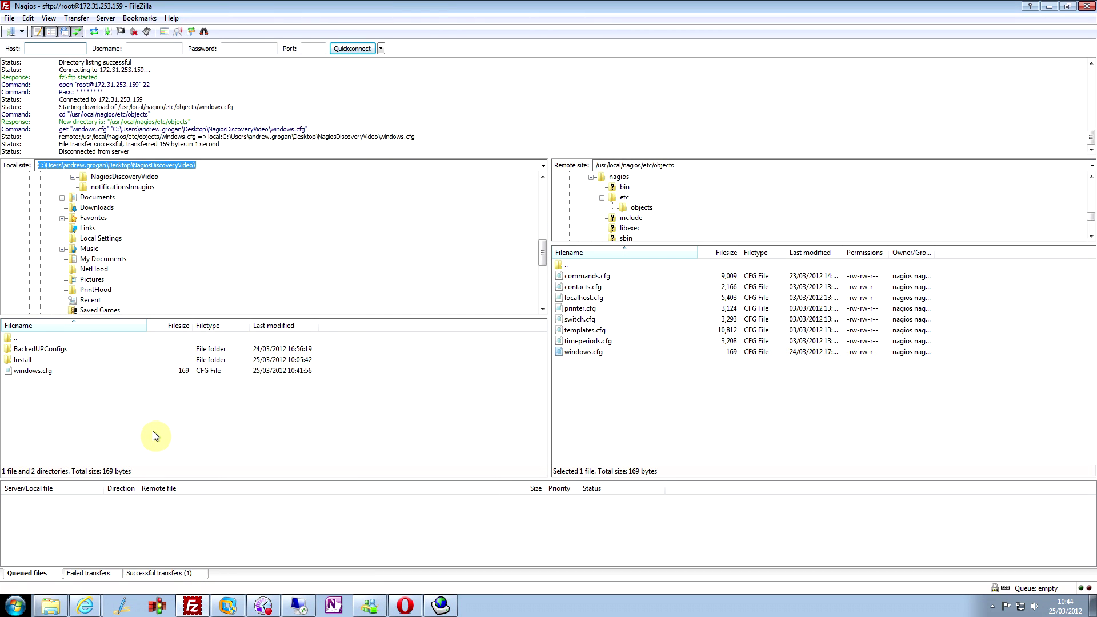
- Upload windows.cfg to /usr/local/nagios/etc/objects, always overwriting the server copy
{"action": "left_click_drag", "start_coordinate": [36, 375], "coordinate": [650, 428]}
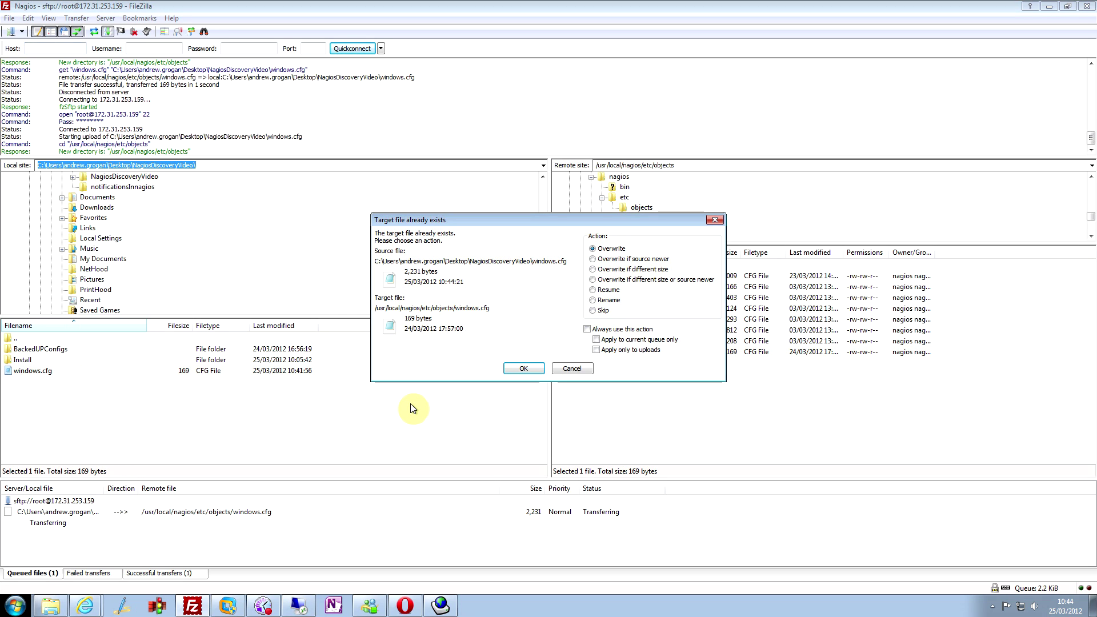
{"action": "left_click", "coordinate": [587, 328]}
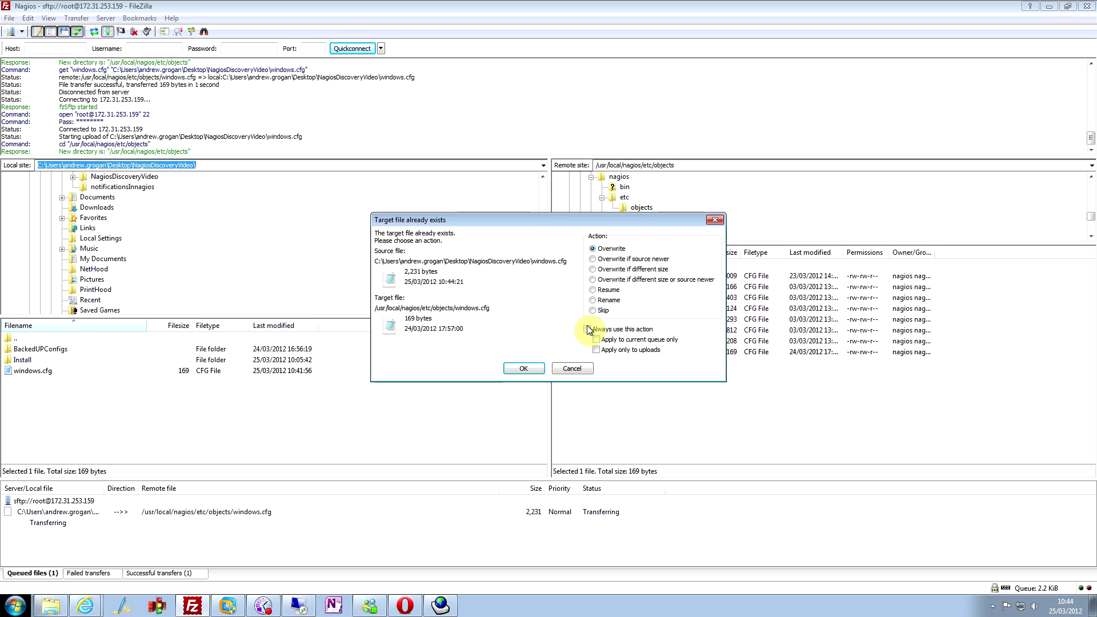
{"action": "left_click", "coordinate": [522, 369]}
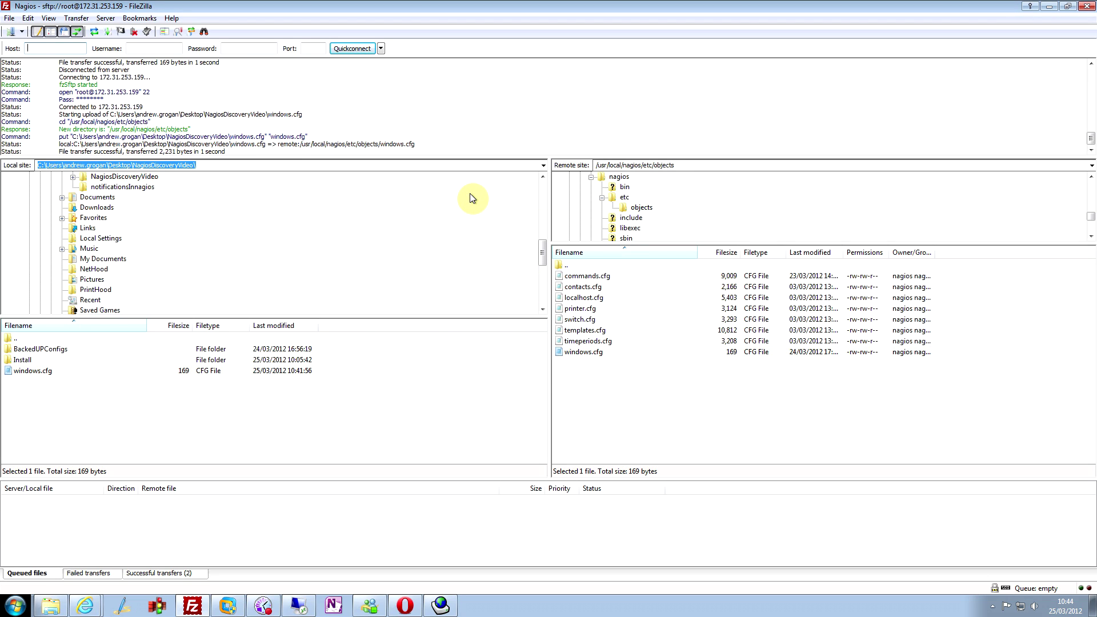
- Log in to the Nagios server through the saved PuTTY session
{"action": "left_click", "coordinate": [1048, 7]}
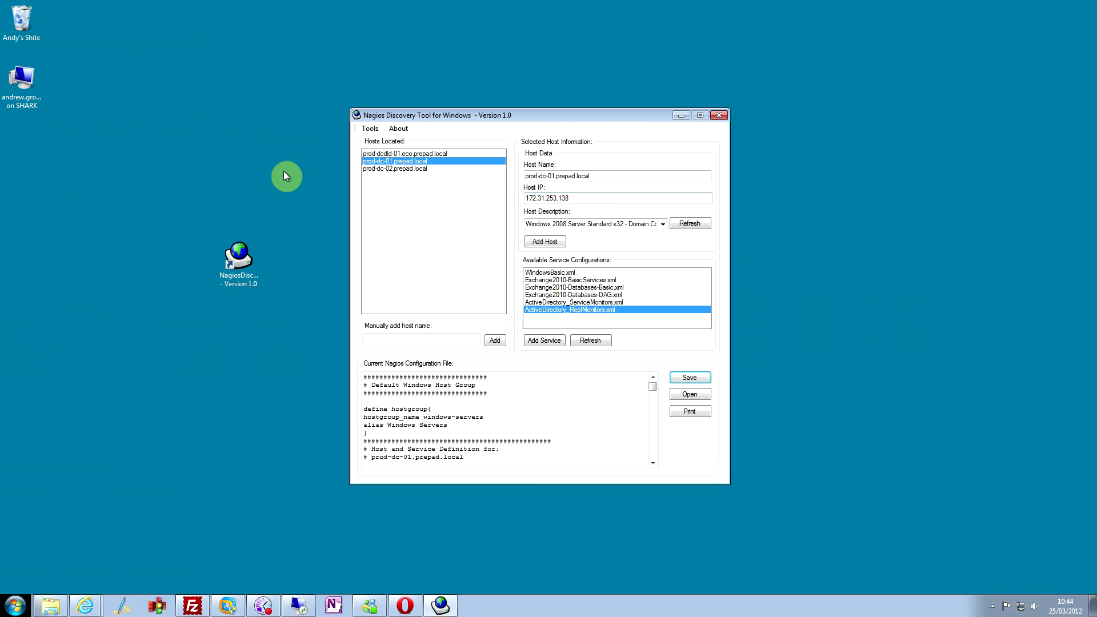
{"action": "left_click_drag", "start_coordinate": [567, 115], "coordinate": [797, 70]}
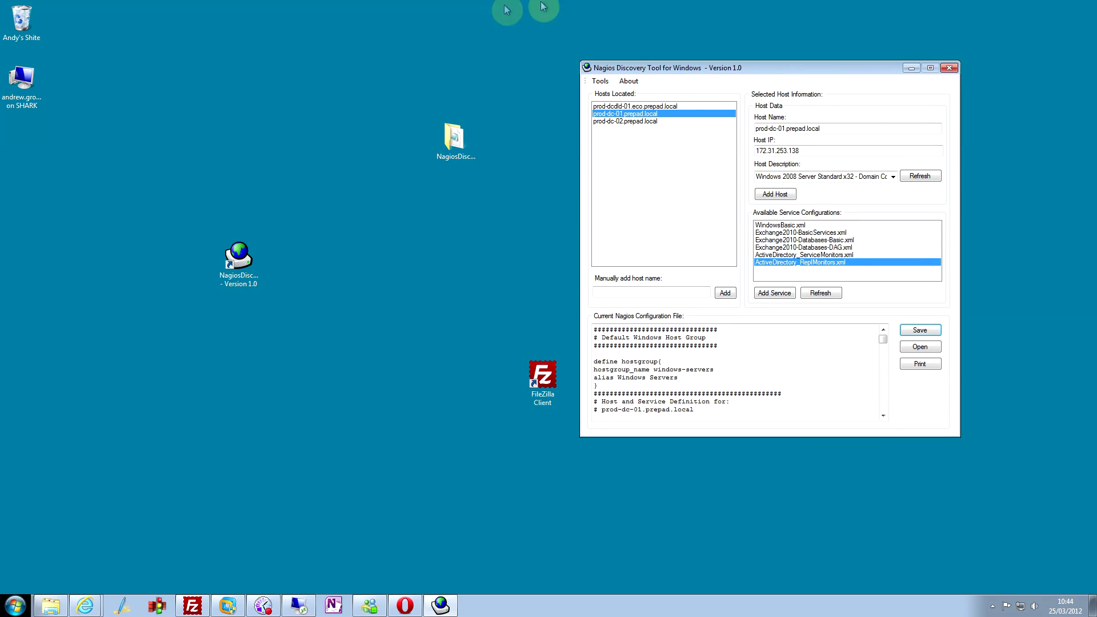
{"action": "mouse_move", "coordinate": [543, 3]}
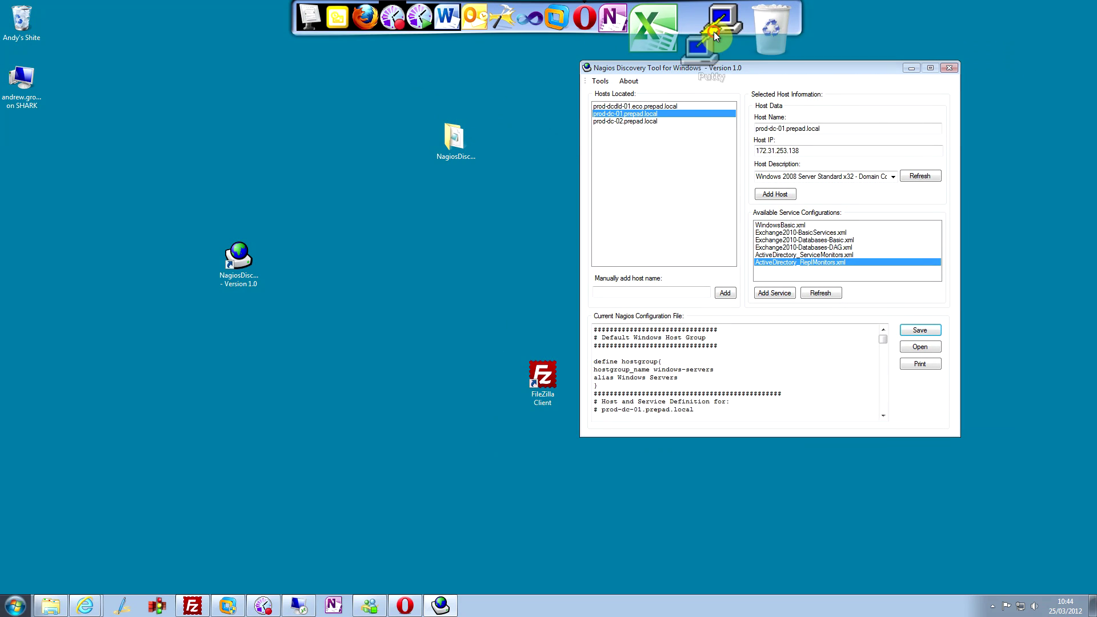
{"action": "left_click", "coordinate": [714, 32]}
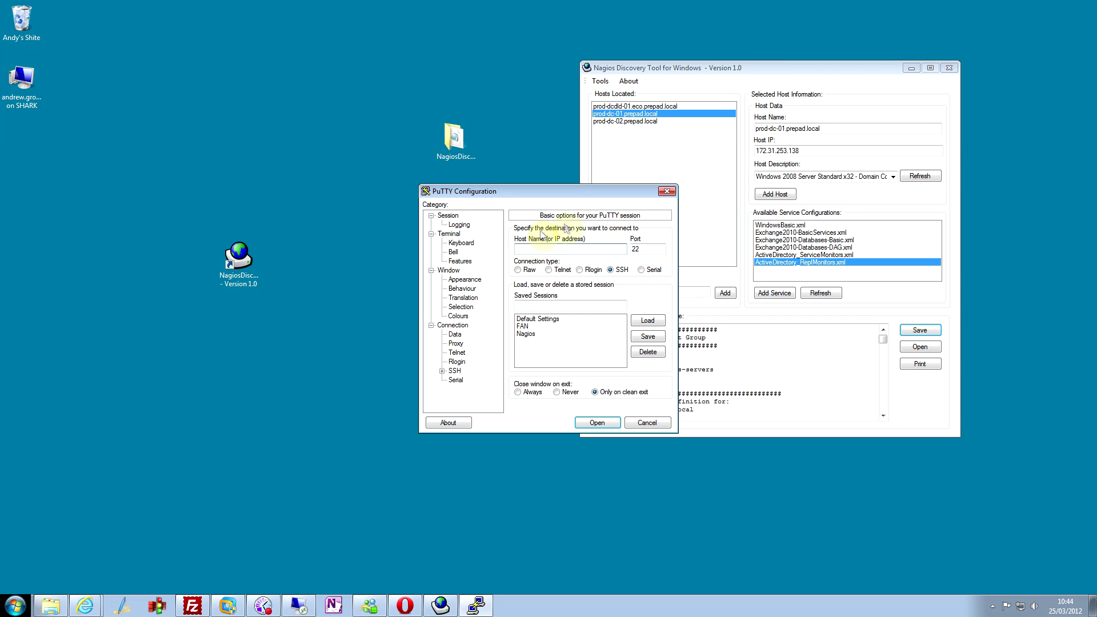
{"action": "double_click", "coordinate": [526, 333]}
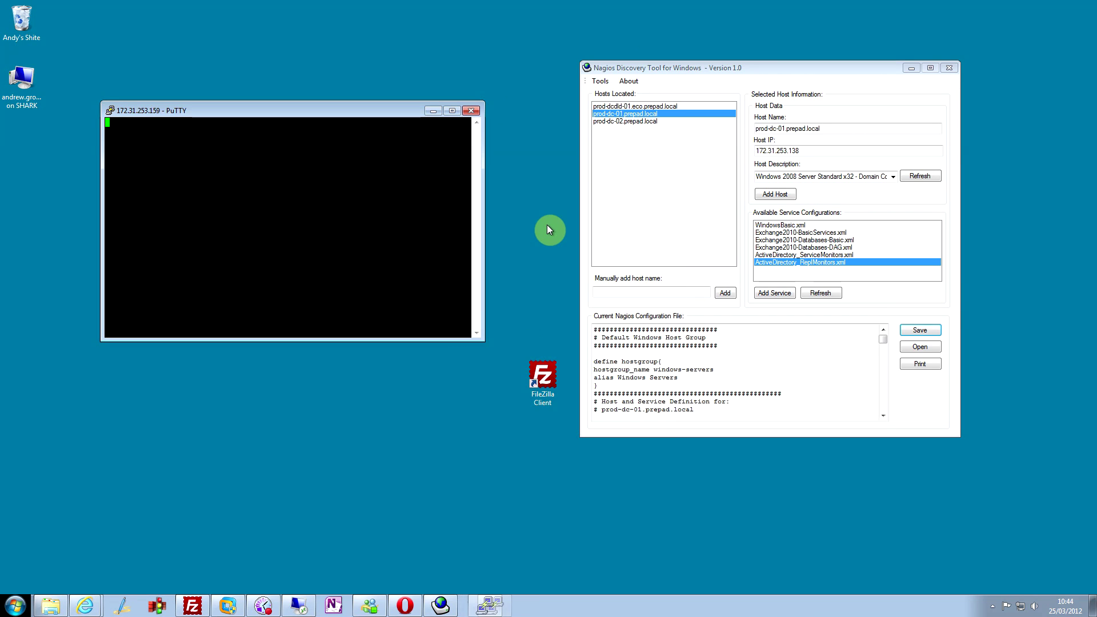
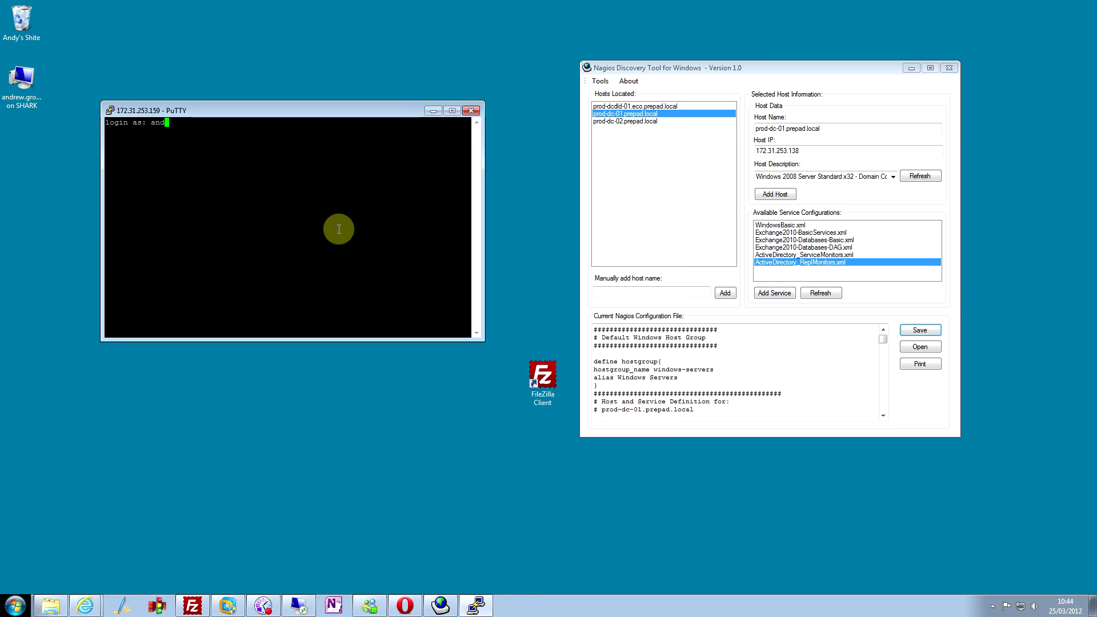
{"action": "key", "text": "Return"}
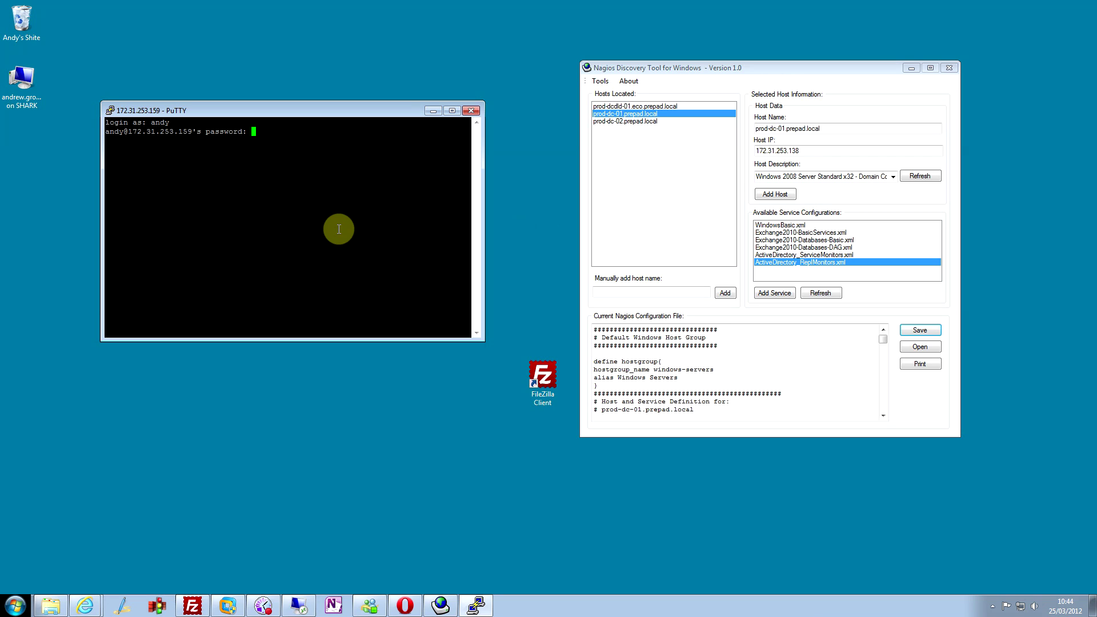
{"action": "key", "text": "Return"}
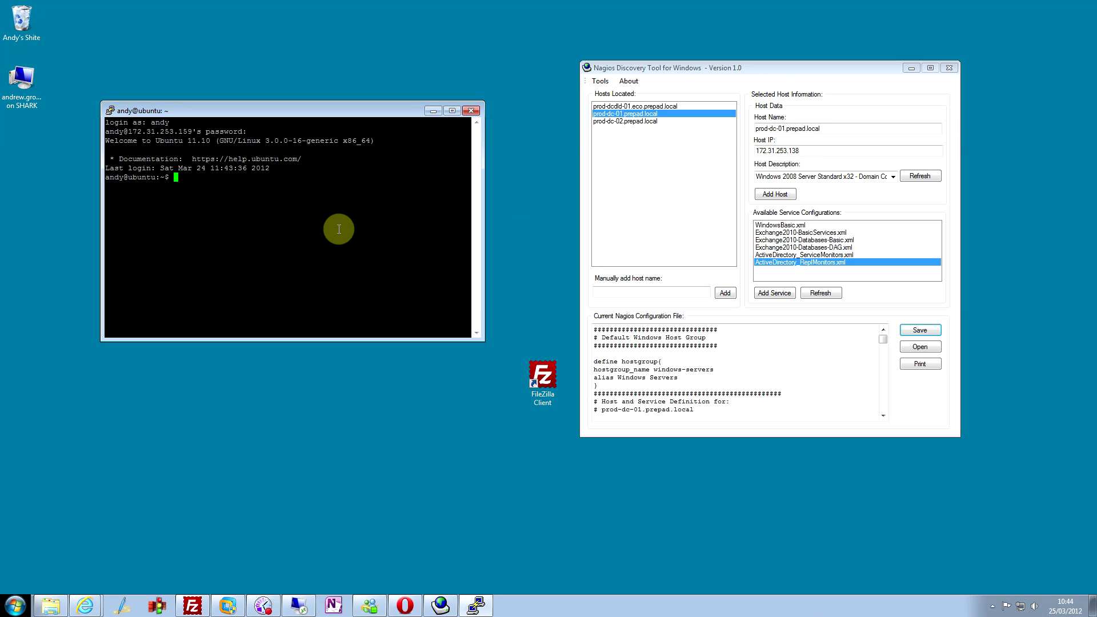
- Become root with sudo -i and run /etc/init.d/nagios restart
{"action": "key", "text": "Return"}
{"action": "key", "text": "Return"}
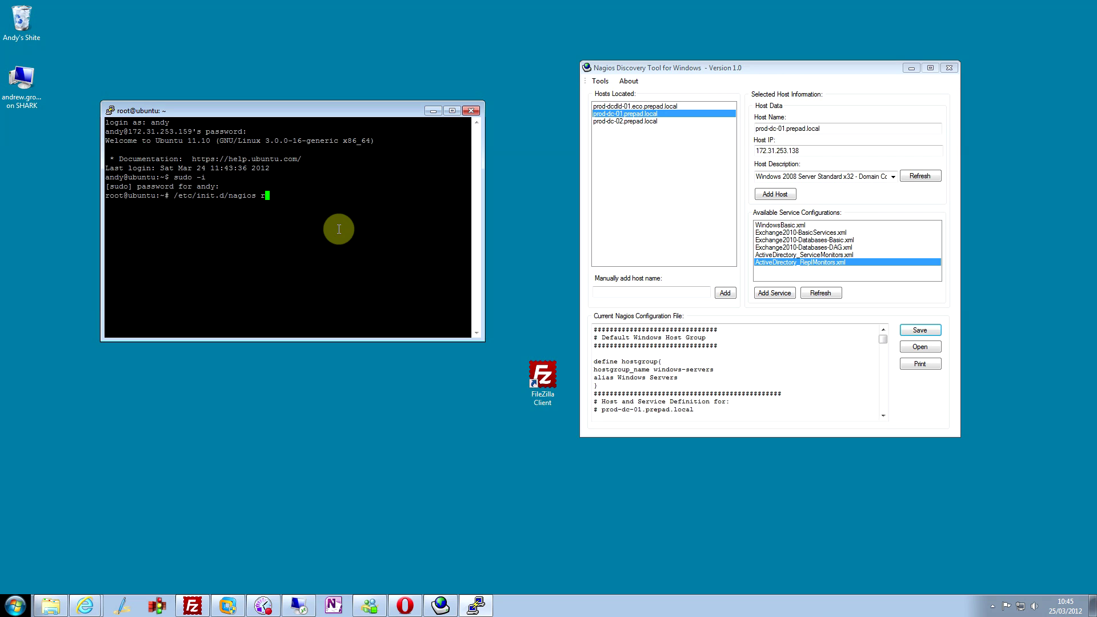
{"action": "key", "text": "Return"}
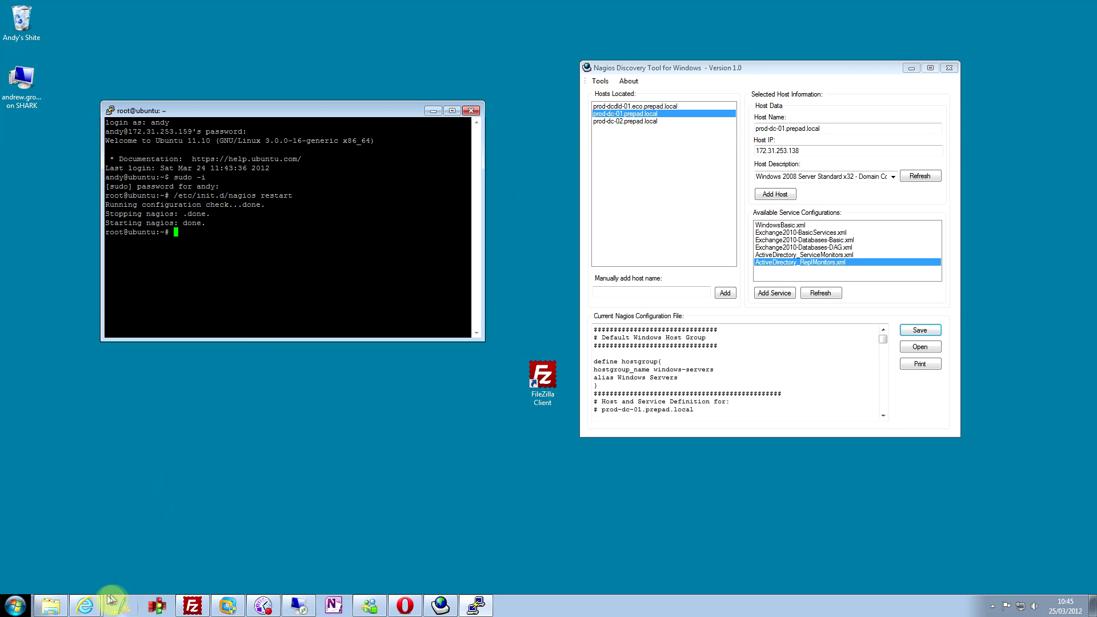
- Verify in Nagios Core that prod-dc-01.prepad.local is UP with all 11 services OK
{"action": "left_click", "coordinate": [84, 605]}
{"action": "left_click", "coordinate": [87, 580]}
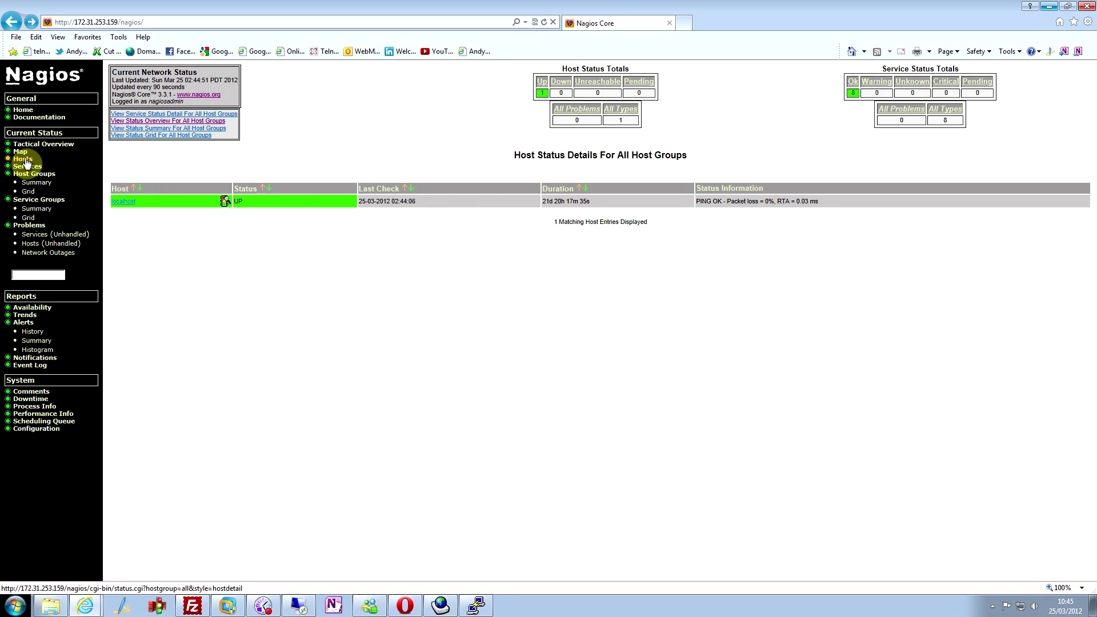
{"action": "left_click", "coordinate": [22, 159]}
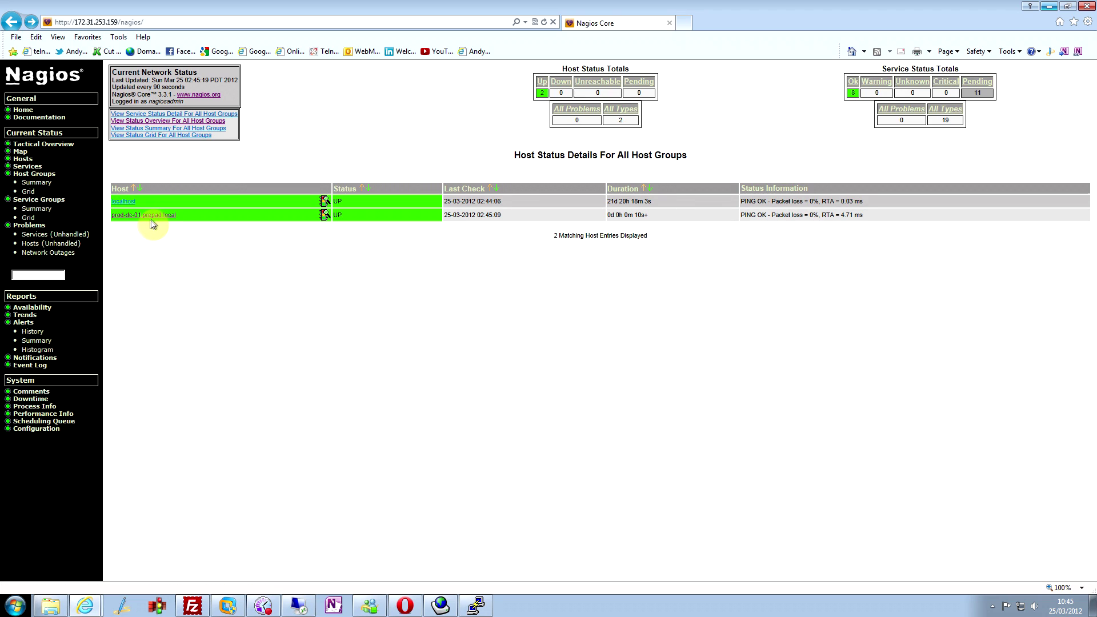
{"action": "left_click", "coordinate": [152, 215]}
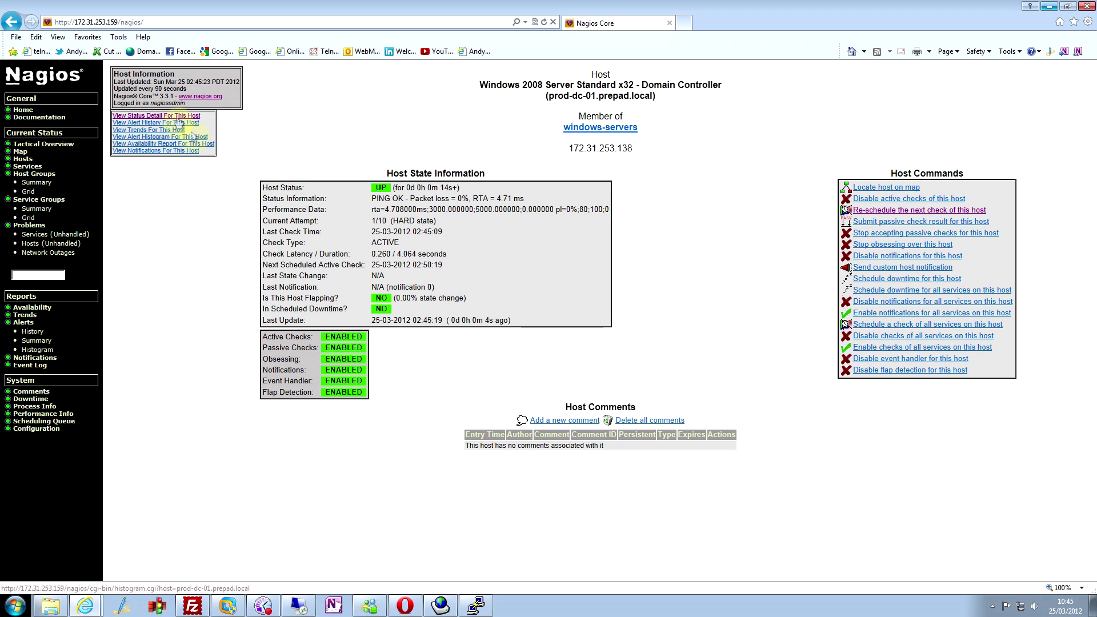
{"action": "left_click", "coordinate": [177, 116]}
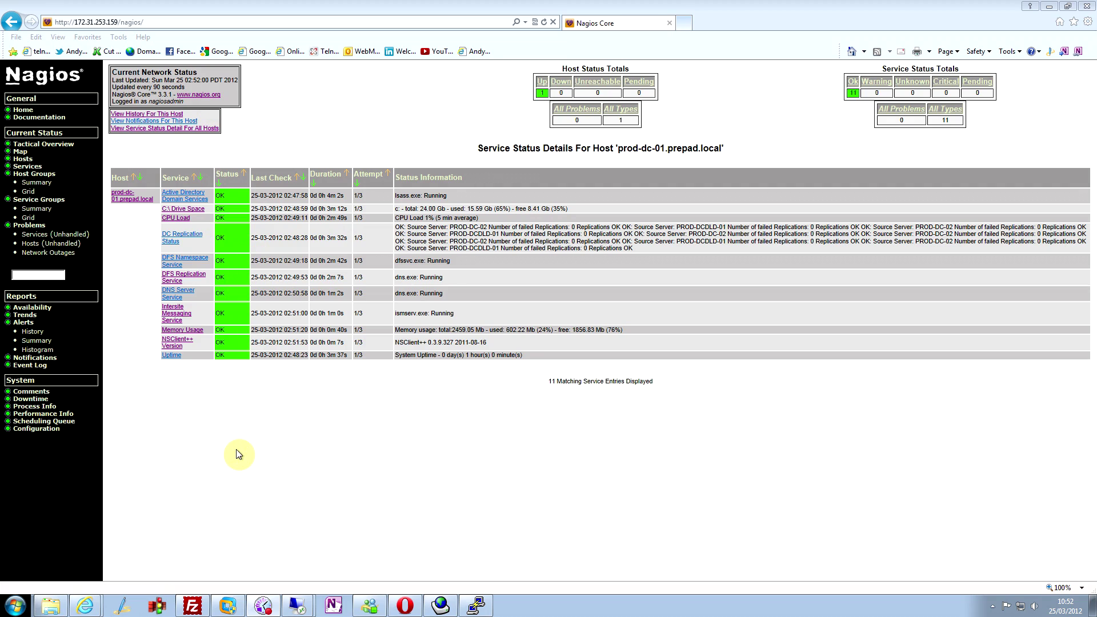
- Return Nagios Core to the all-hosts list and bring back the Discovery Tool window
{"action": "left_click", "coordinate": [31, 162]}
{"action": "left_click", "coordinate": [1049, 6]}
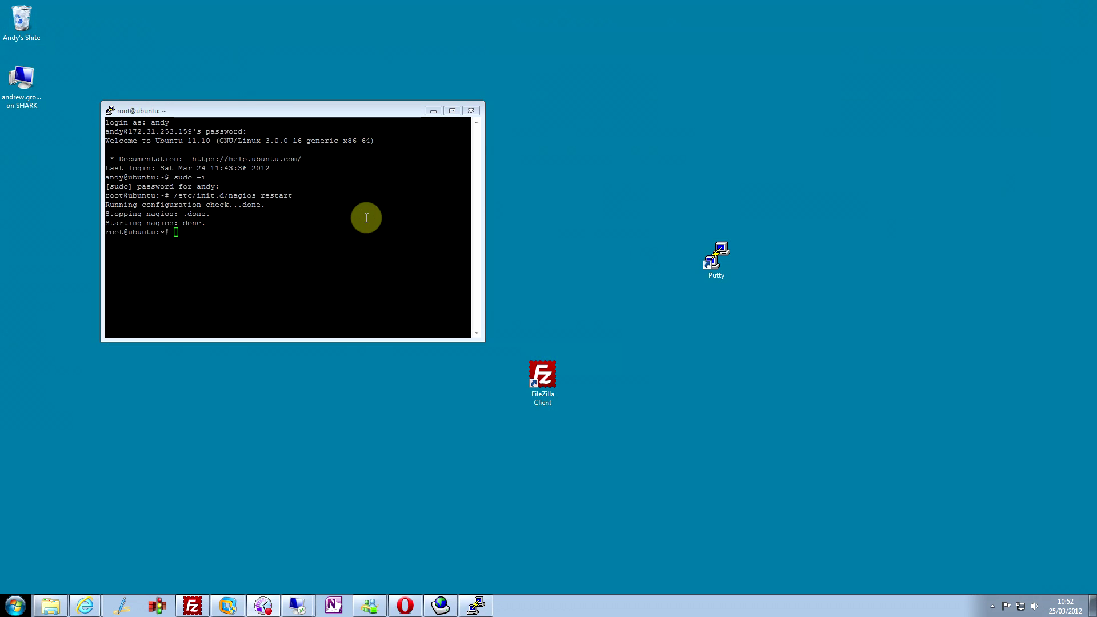
{"action": "left_click", "coordinate": [440, 605]}
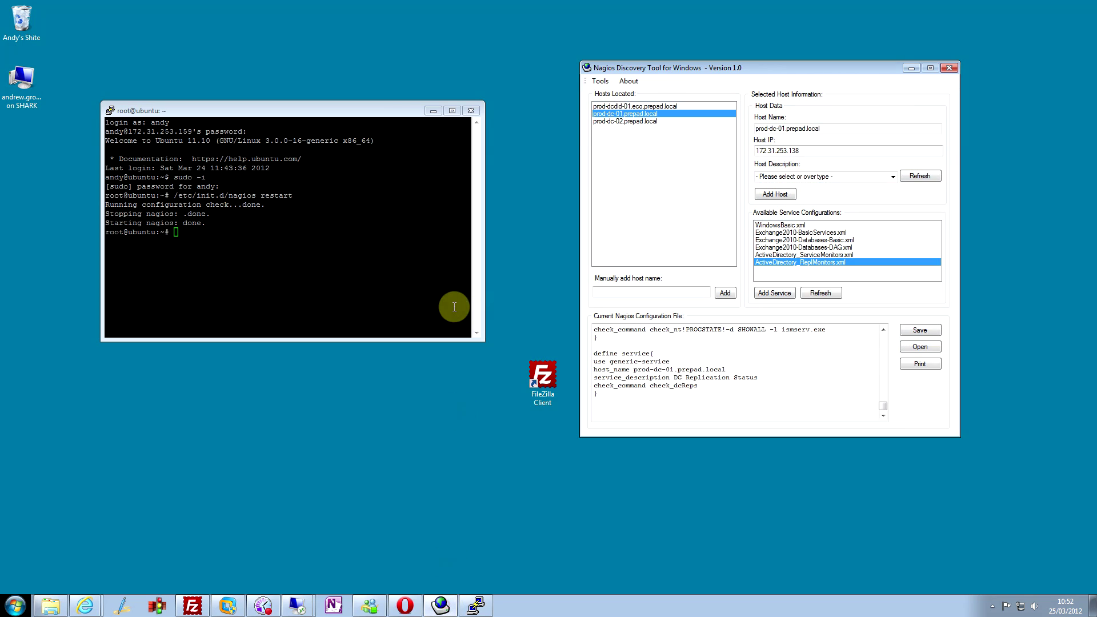
{"action": "left_click_drag", "start_coordinate": [763, 67], "coordinate": [526, 88]}
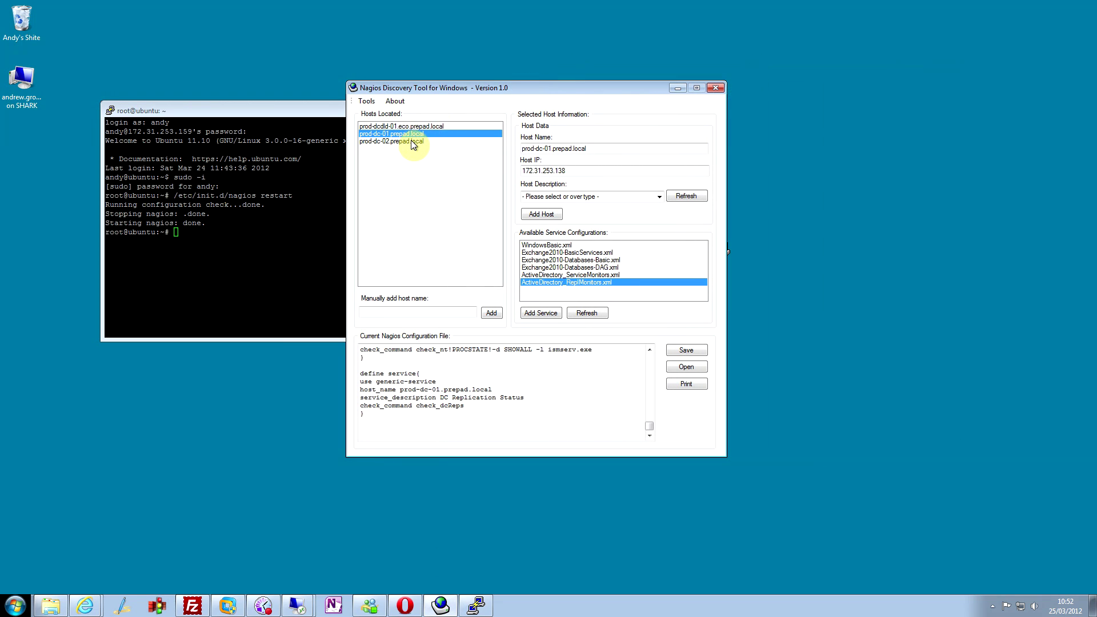
- Add prod-dc-02.prepad.local as a Windows 2003 Server Standard x32 Domain Controller host
{"action": "left_click", "coordinate": [389, 142]}
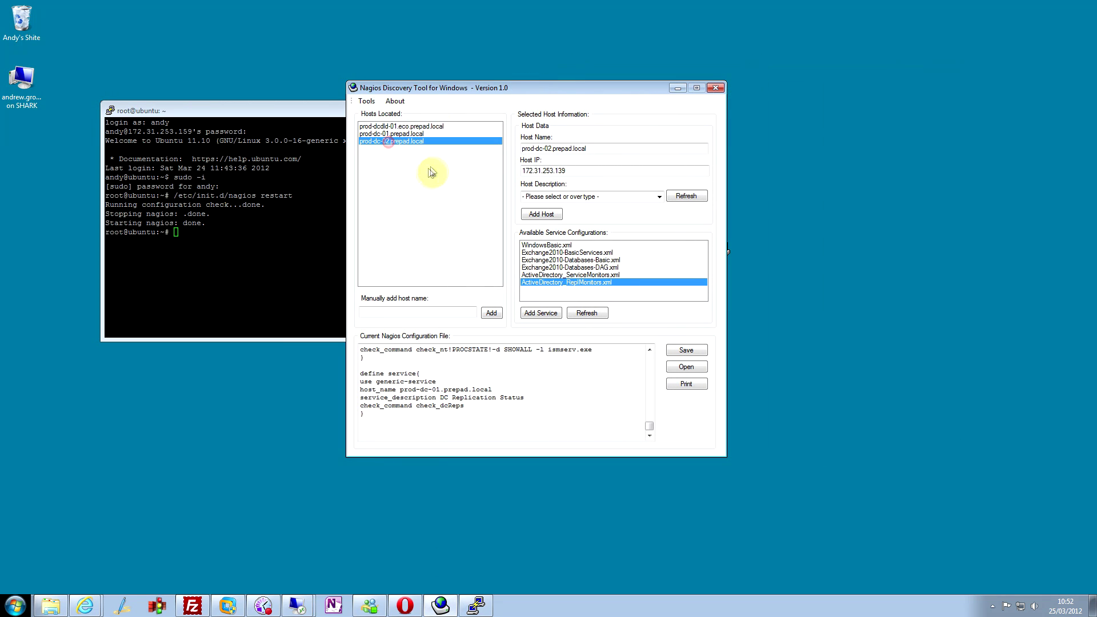
{"action": "left_click", "coordinate": [659, 197]}
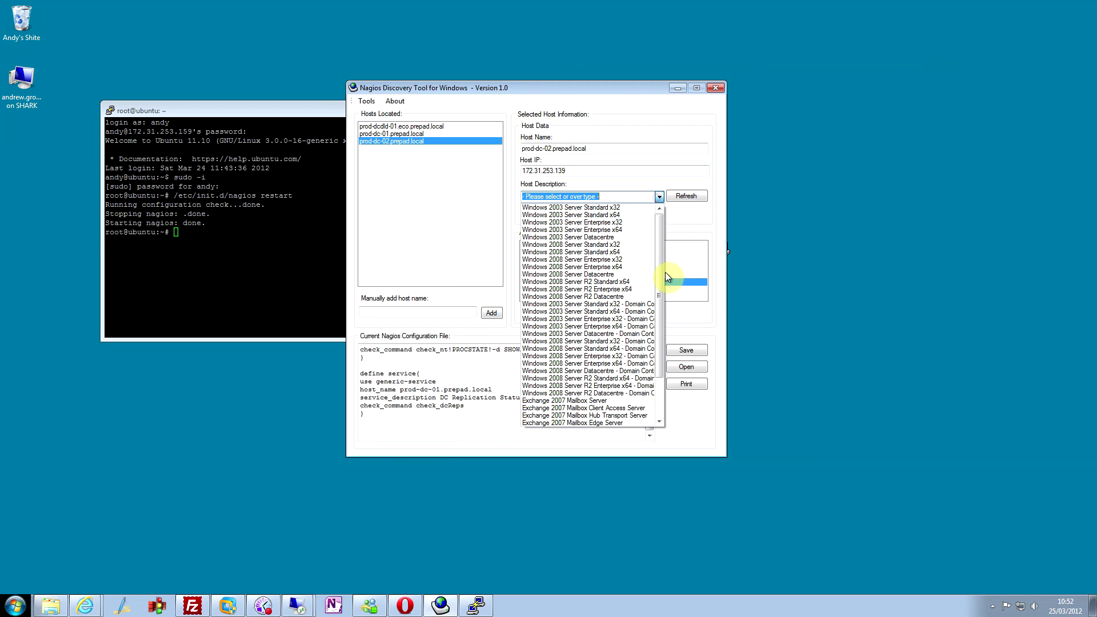
{"action": "left_click_drag", "start_coordinate": [661, 275], "coordinate": [661, 305]}
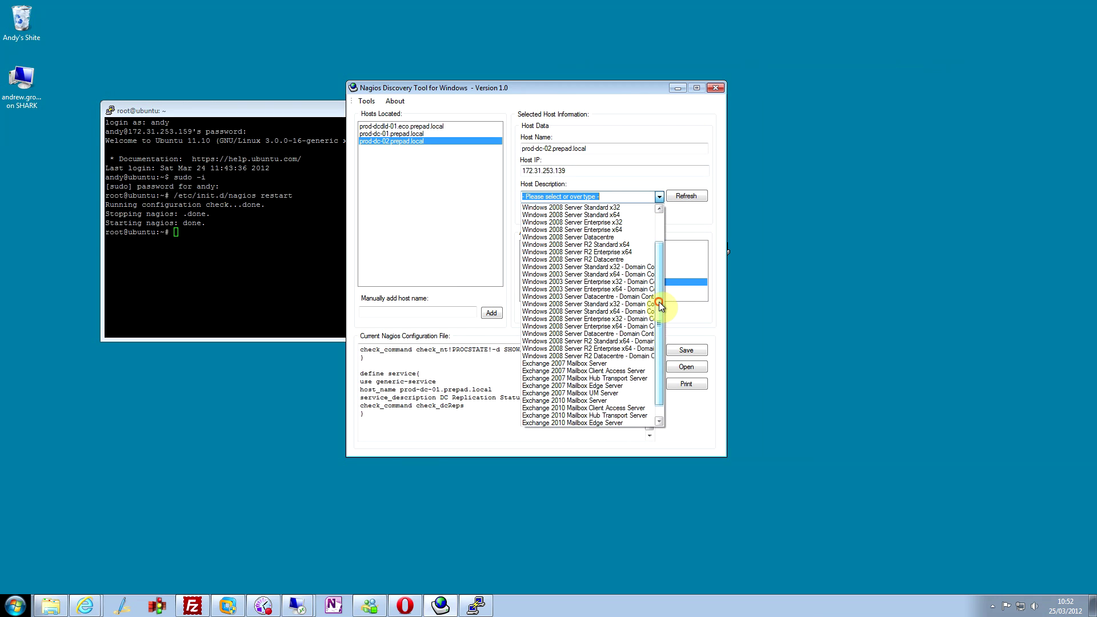
{"action": "left_click", "coordinate": [629, 268]}
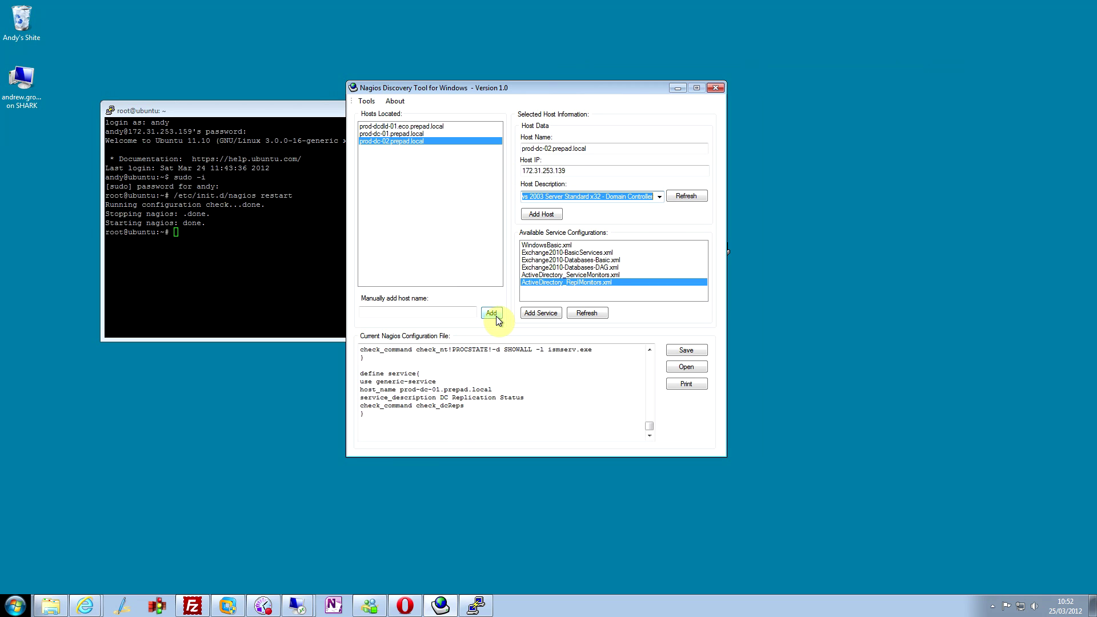
{"action": "left_click", "coordinate": [543, 219]}
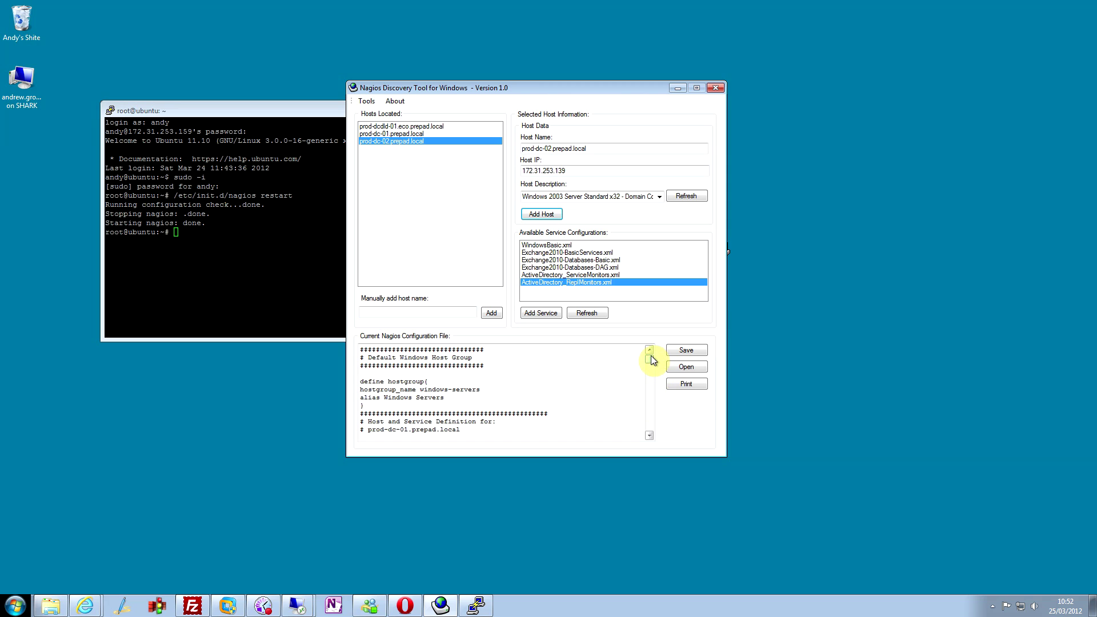
{"action": "left_click_drag", "start_coordinate": [649, 359], "coordinate": [652, 428]}
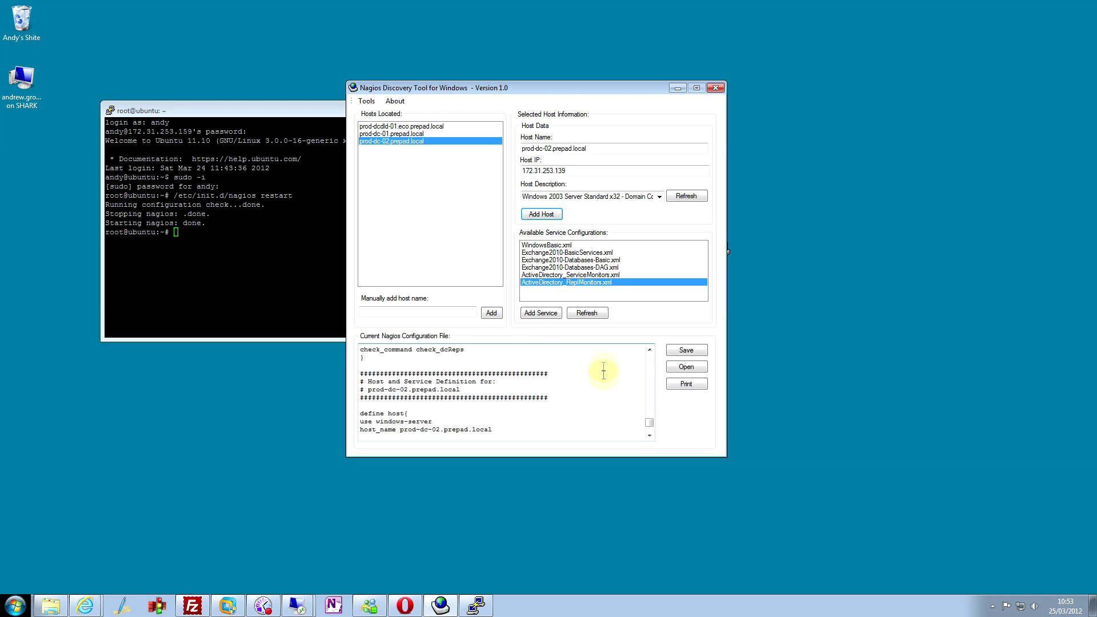
- Add the WindowsBasic and ActiveDirectory service monitor sets to prod-dc-02.prepad.local
{"action": "left_click", "coordinate": [563, 245]}
{"action": "left_click", "coordinate": [551, 314]}
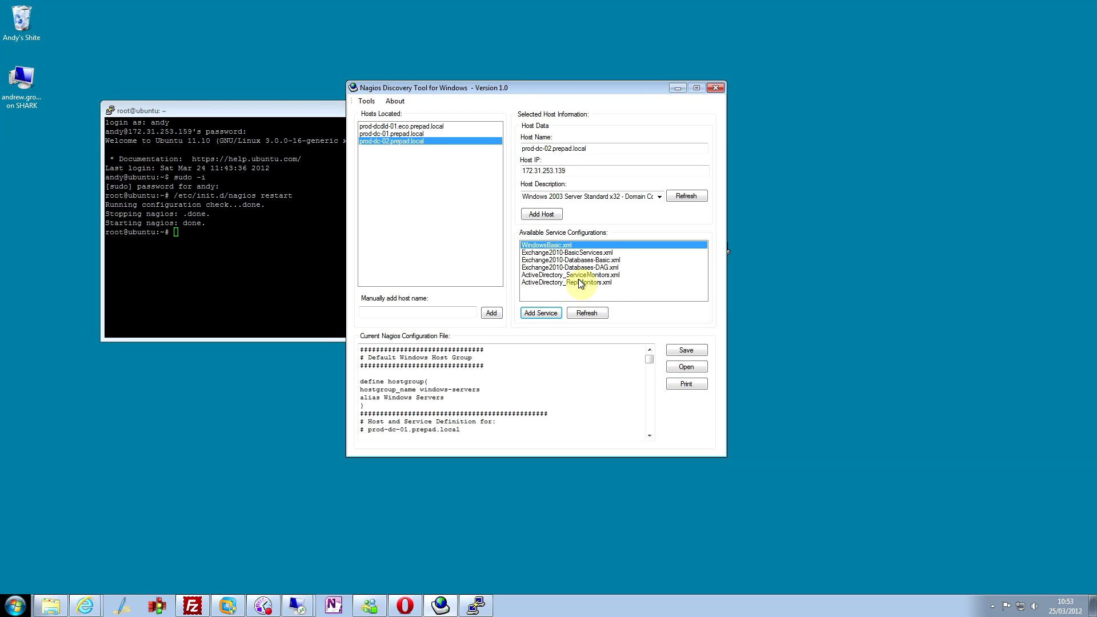
{"action": "left_click", "coordinate": [578, 274]}
{"action": "left_click", "coordinate": [543, 314]}
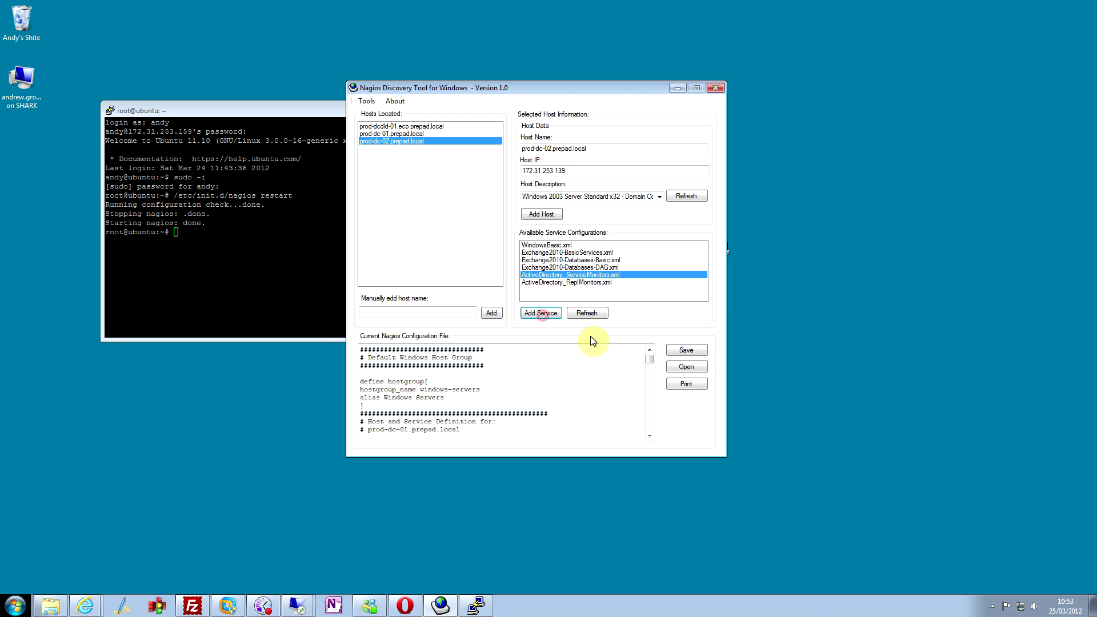
{"action": "left_click", "coordinate": [585, 283]}
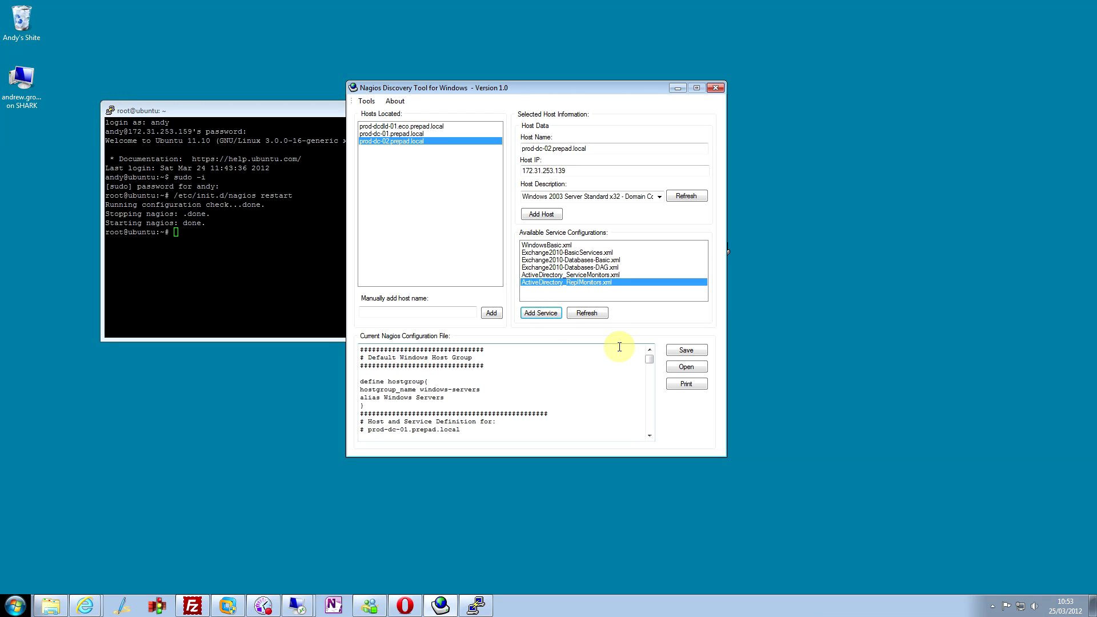
- Save the configuration over the existing windows.cfg, confirming the replacement
{"action": "left_click", "coordinate": [682, 352]}
{"action": "left_click", "coordinate": [607, 194]}
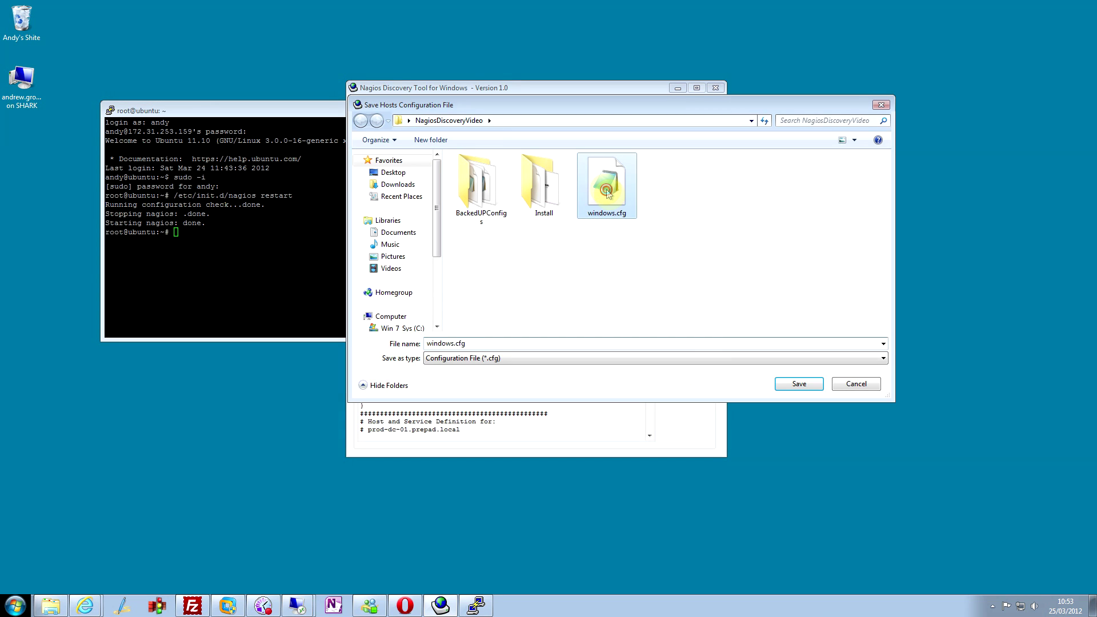
{"action": "double_click", "coordinate": [607, 194]}
{"action": "left_click", "coordinate": [579, 312]}
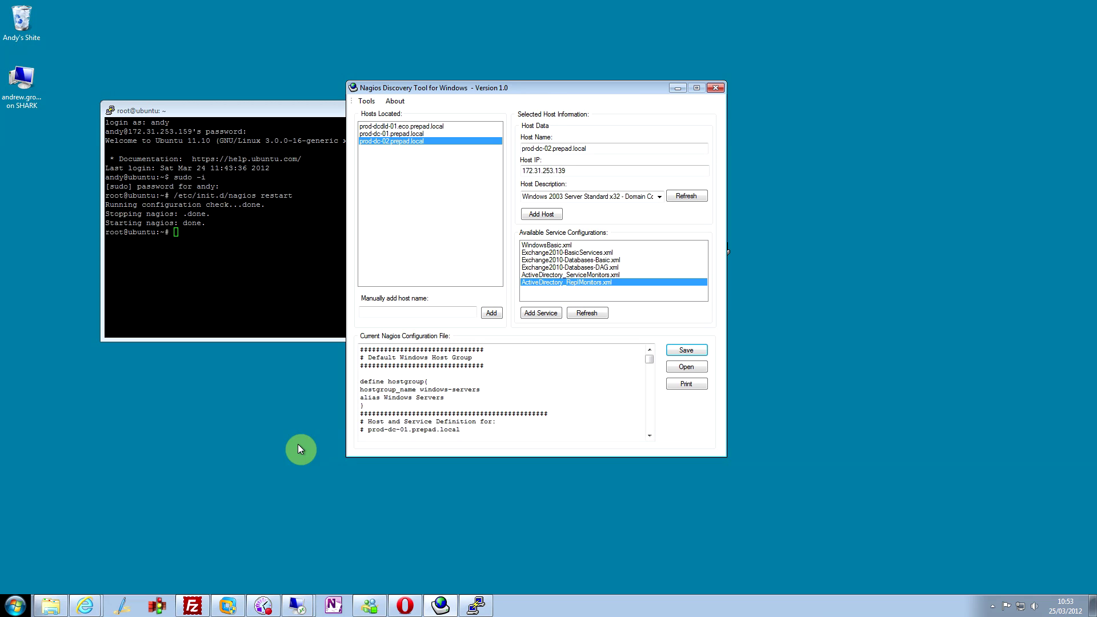
- Upload windows.cfg to /usr/local/nagios/etc/objects, rerun the Nagios restart, and return to Nagios Core
{"action": "left_click", "coordinate": [192, 605]}
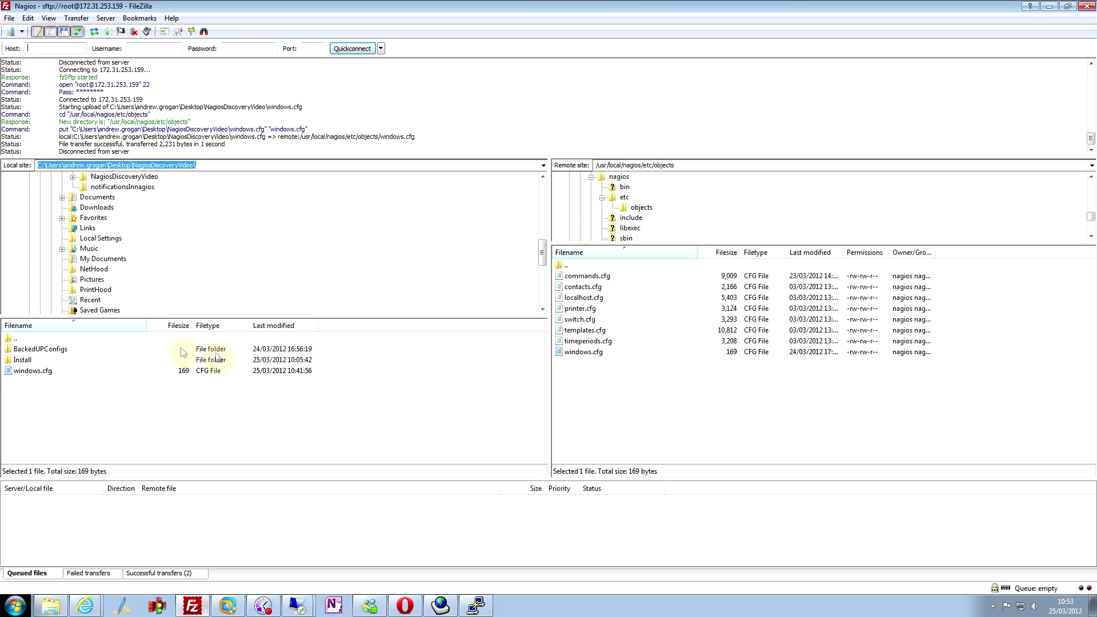
{"action": "left_click_drag", "start_coordinate": [36, 374], "coordinate": [707, 409]}
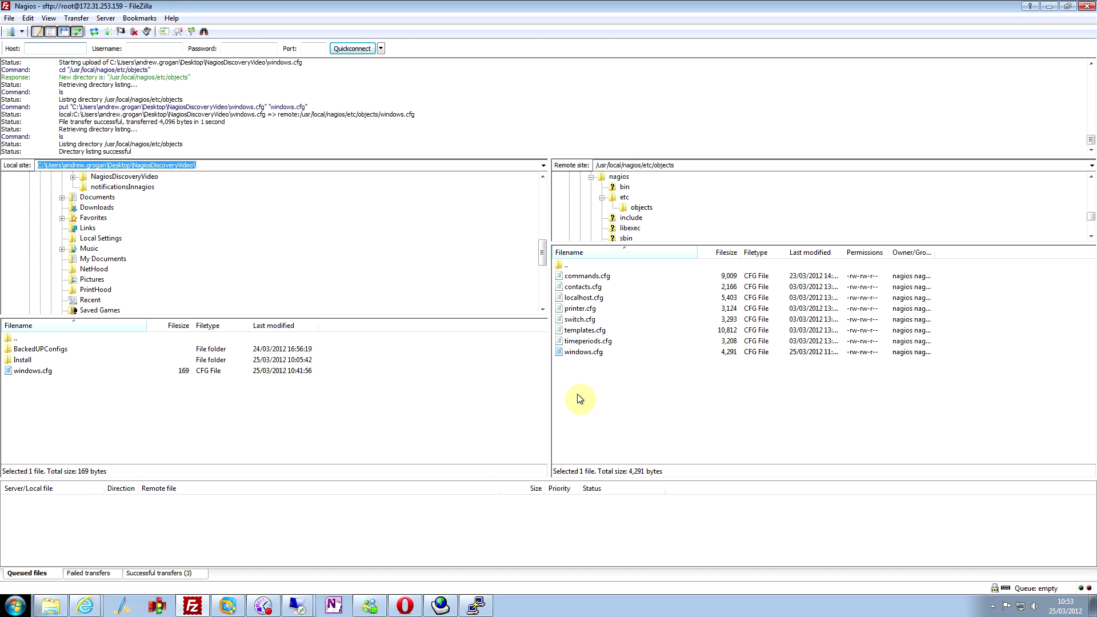
{"action": "left_click", "coordinate": [475, 605]}
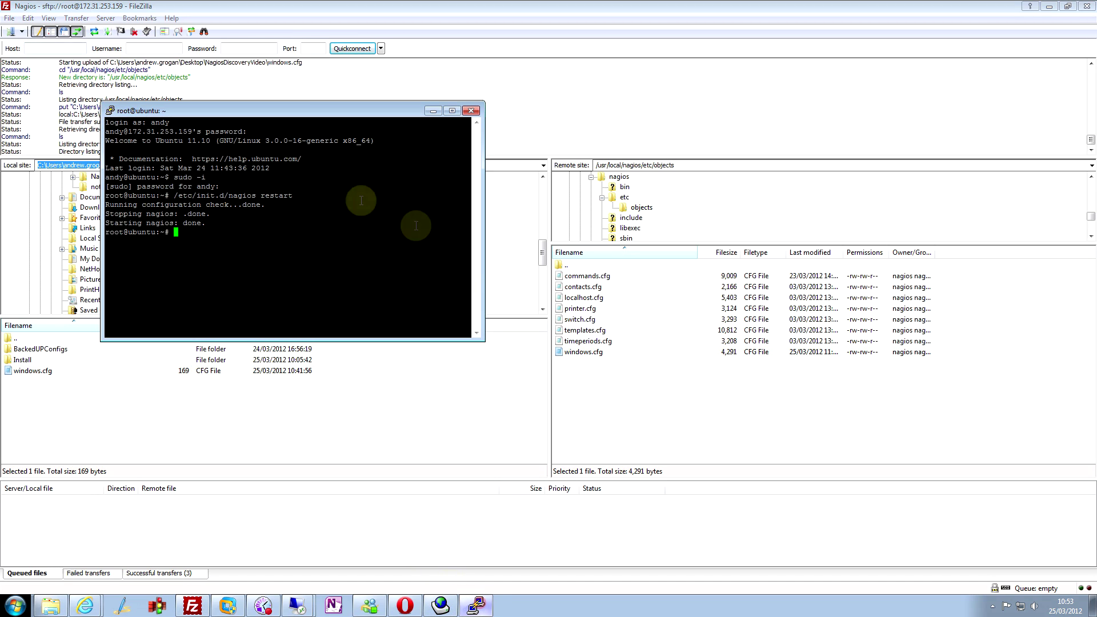
{"action": "left_click", "coordinate": [292, 237]}
{"action": "key", "text": "Up"}
{"action": "key", "text": "Return"}
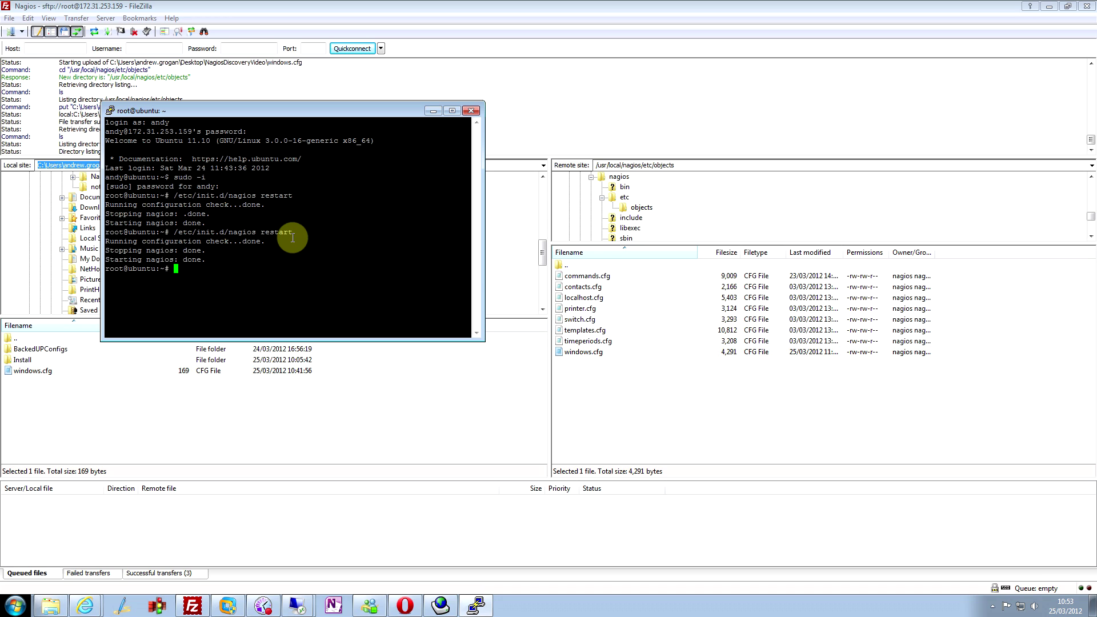
{"action": "left_click", "coordinate": [85, 606]}
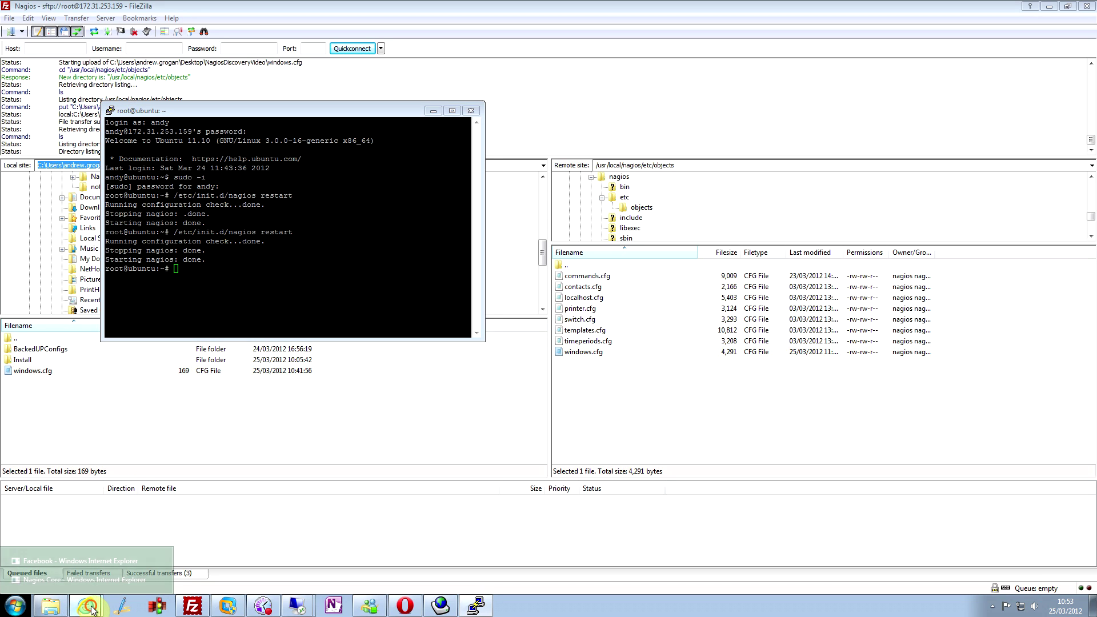
{"action": "left_click", "coordinate": [87, 578]}
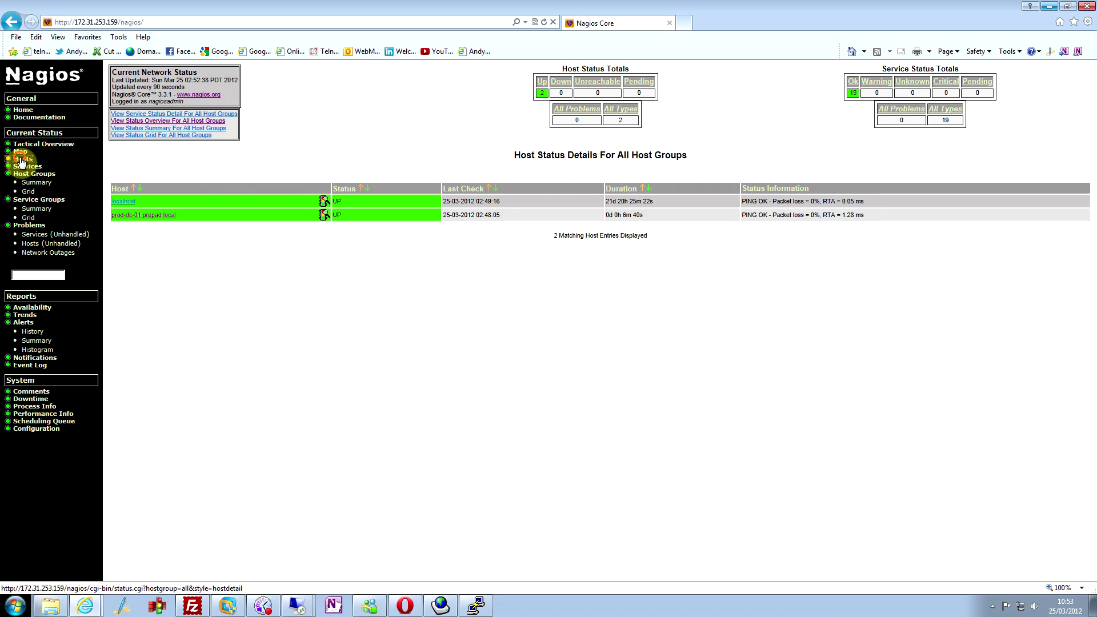
- View prod-dc-02.prepad.local's status detail with 11 pending services, then minimize the browser
{"action": "left_click", "coordinate": [23, 159]}
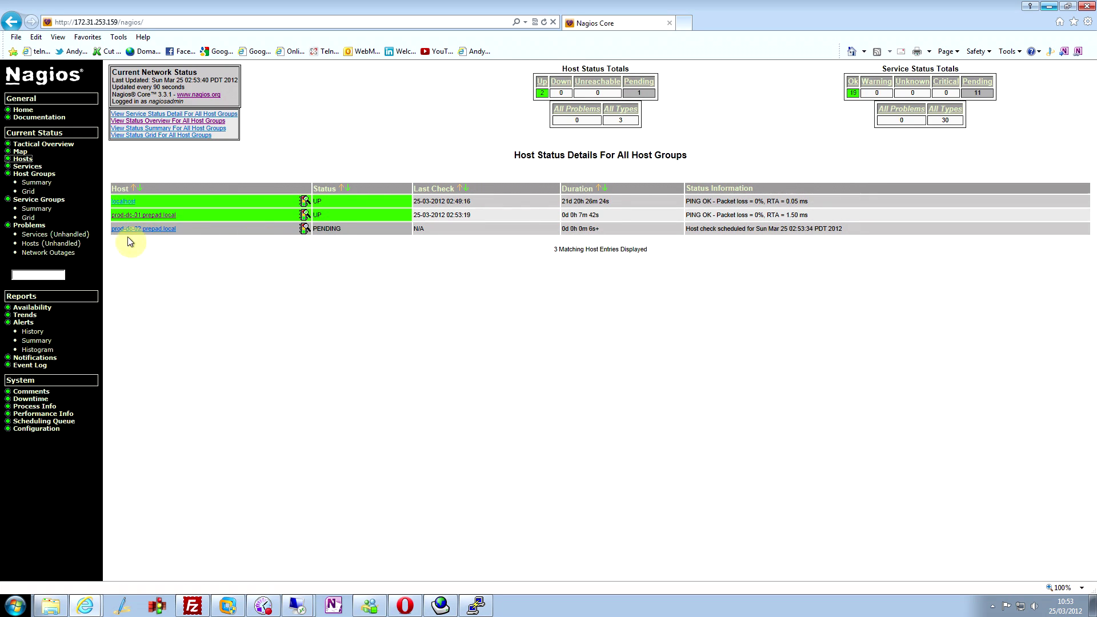
{"action": "left_click", "coordinate": [164, 229]}
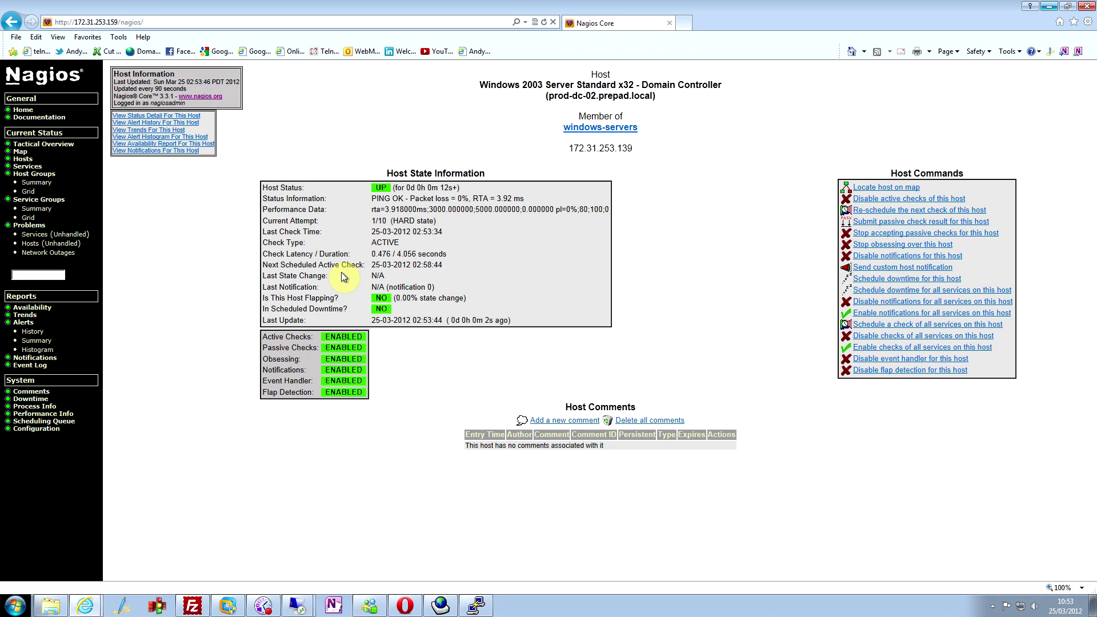
{"action": "left_click", "coordinate": [180, 120]}
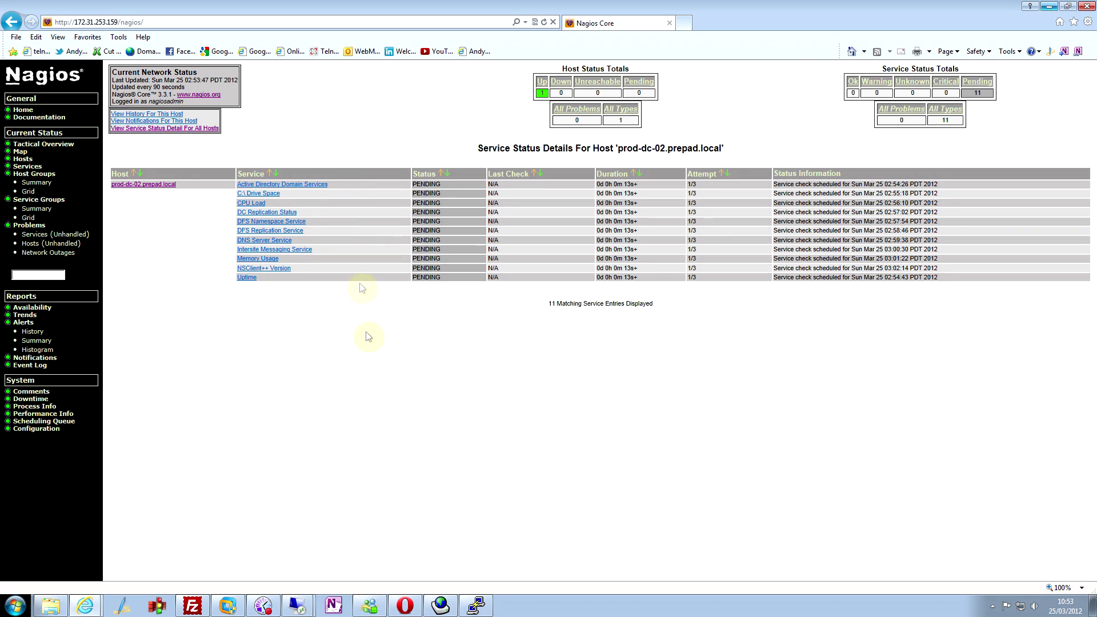
{"action": "left_click", "coordinate": [1051, 9]}
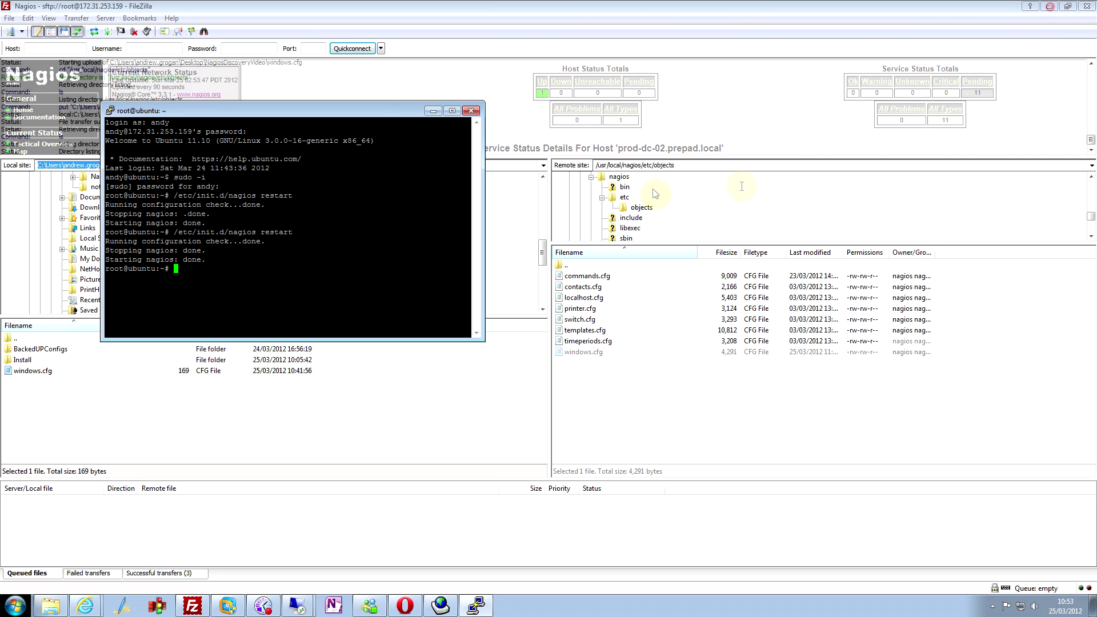
- Minimize PuTTY and FileZilla and shift the Discovery Tool window slightly left
{"action": "left_click", "coordinate": [434, 113]}
{"action": "left_click", "coordinate": [1049, 6]}
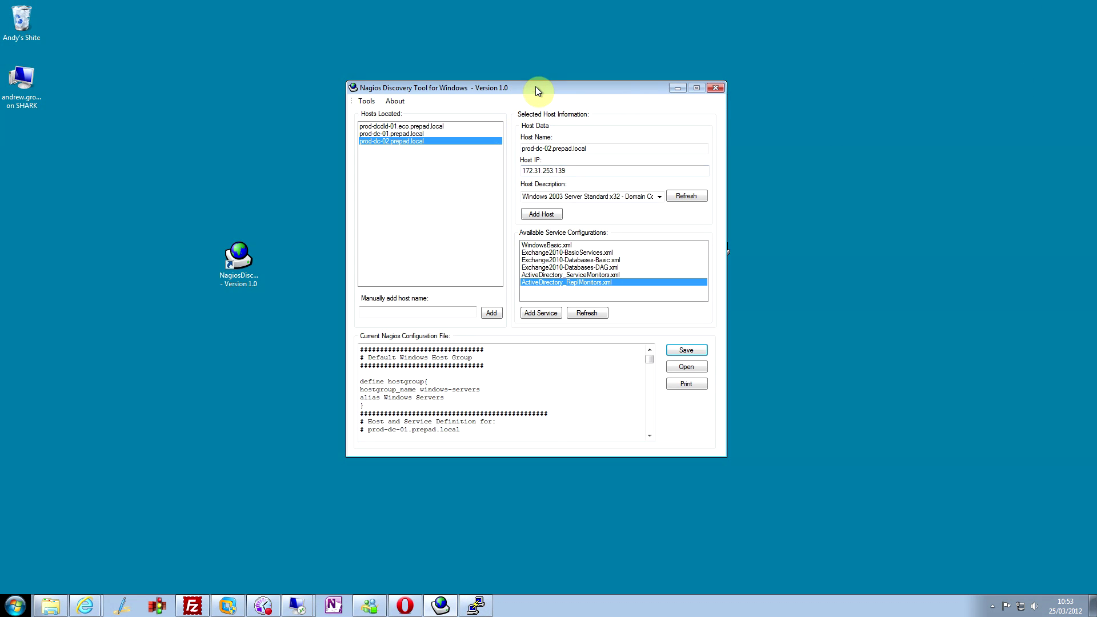
{"action": "left_click_drag", "start_coordinate": [535, 86], "coordinate": [502, 82]}
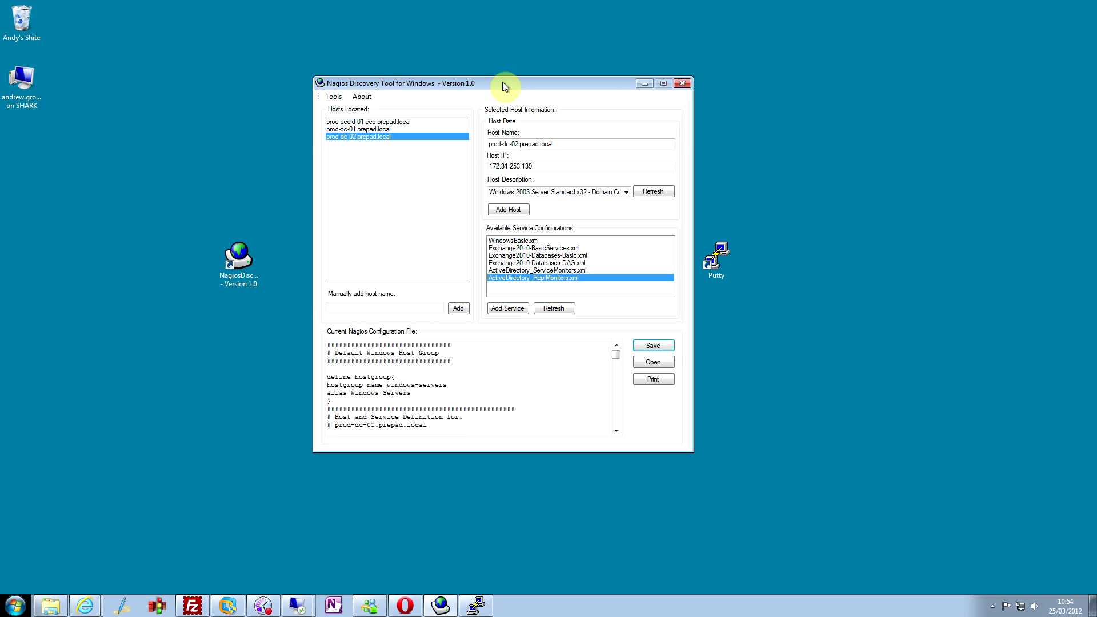
- Browse the Tools menu and its submenus, then dismiss it without choosing anything
{"action": "left_click", "coordinate": [342, 96]}
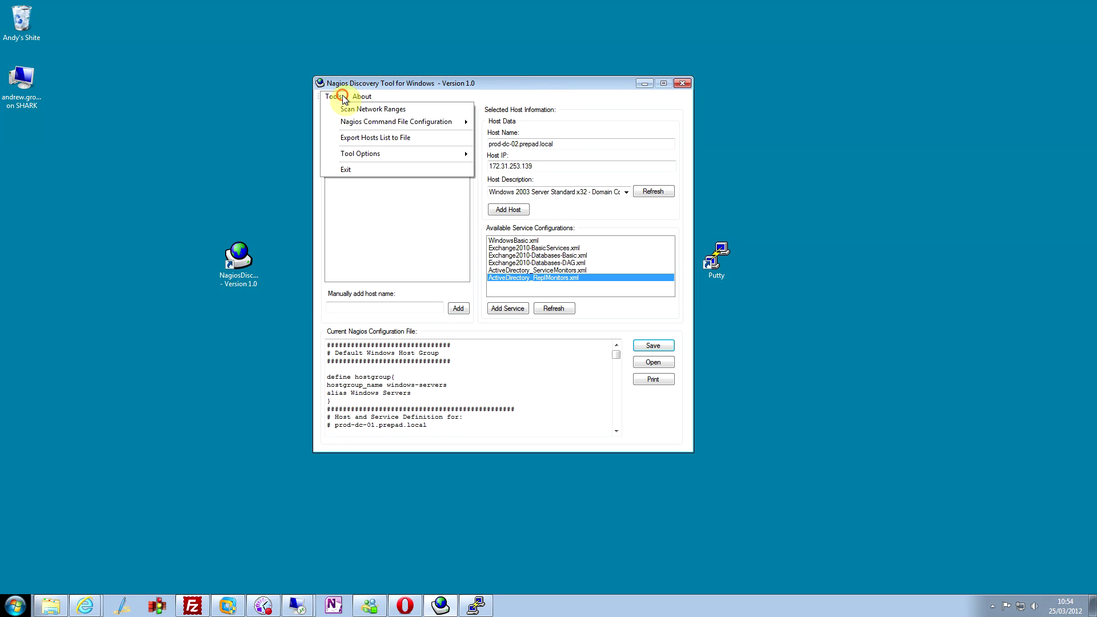
{"action": "mouse_move", "coordinate": [372, 121]}
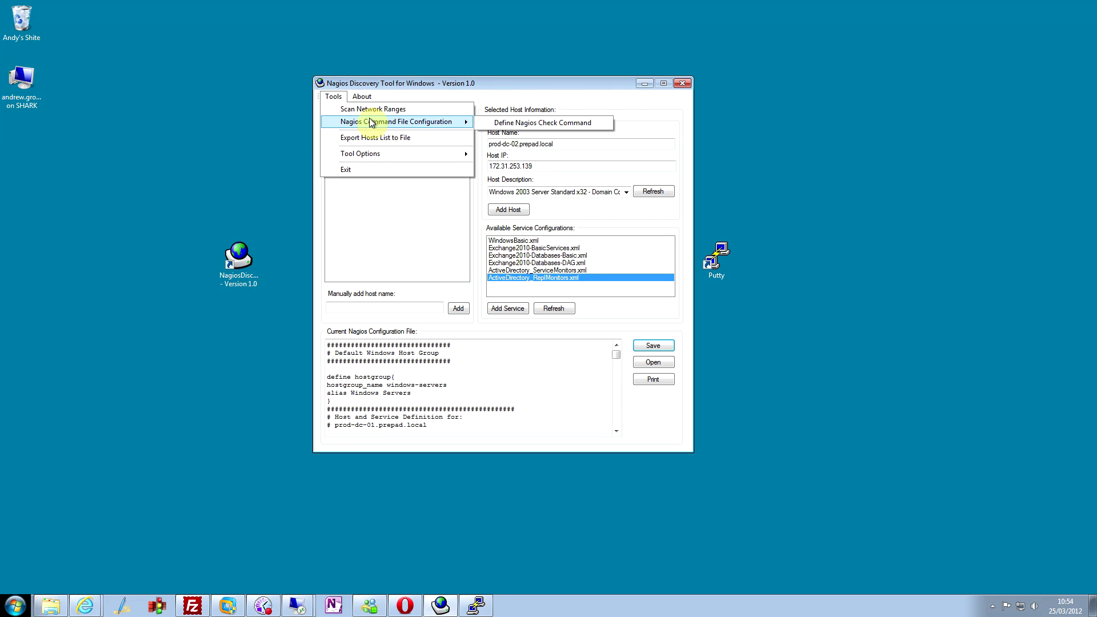
{"action": "mouse_move", "coordinate": [388, 156]}
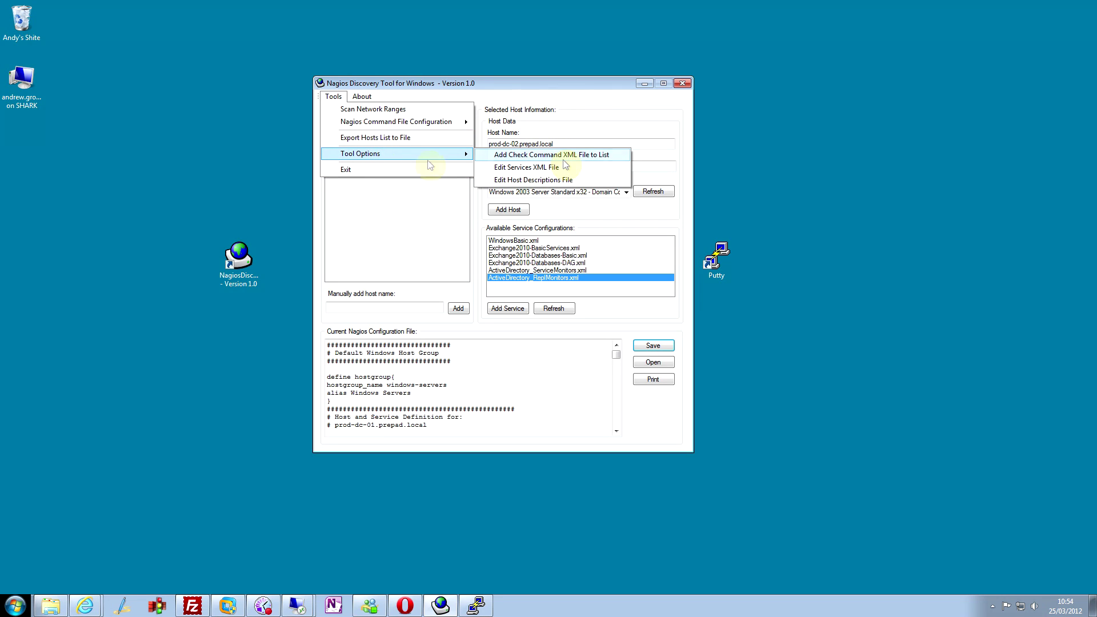
{"action": "mouse_move", "coordinate": [411, 122]}
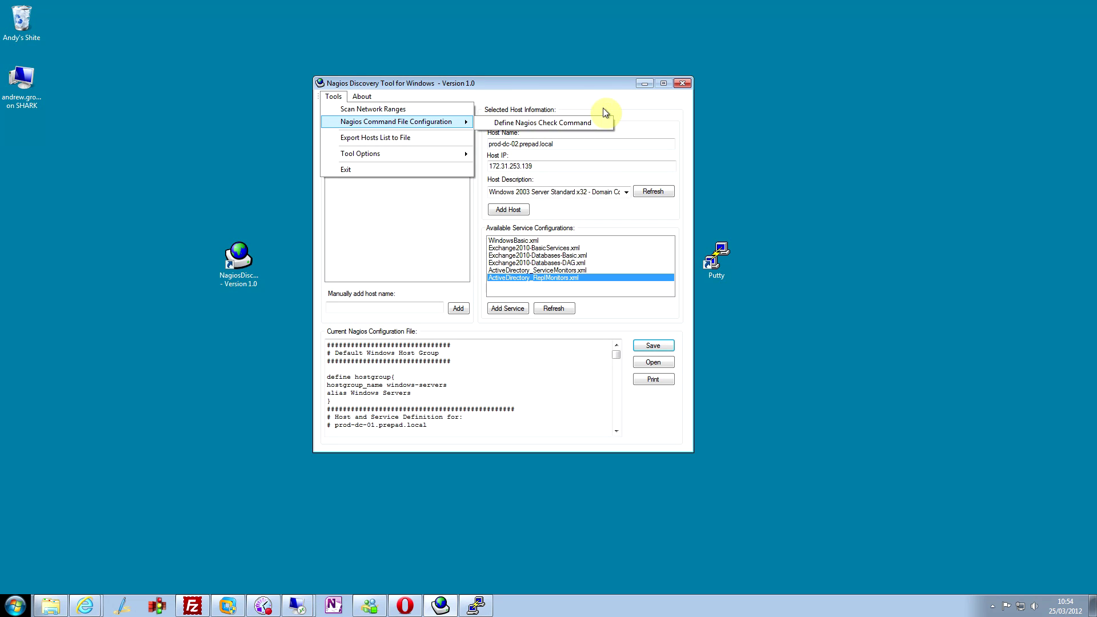
{"action": "left_click", "coordinate": [604, 92]}
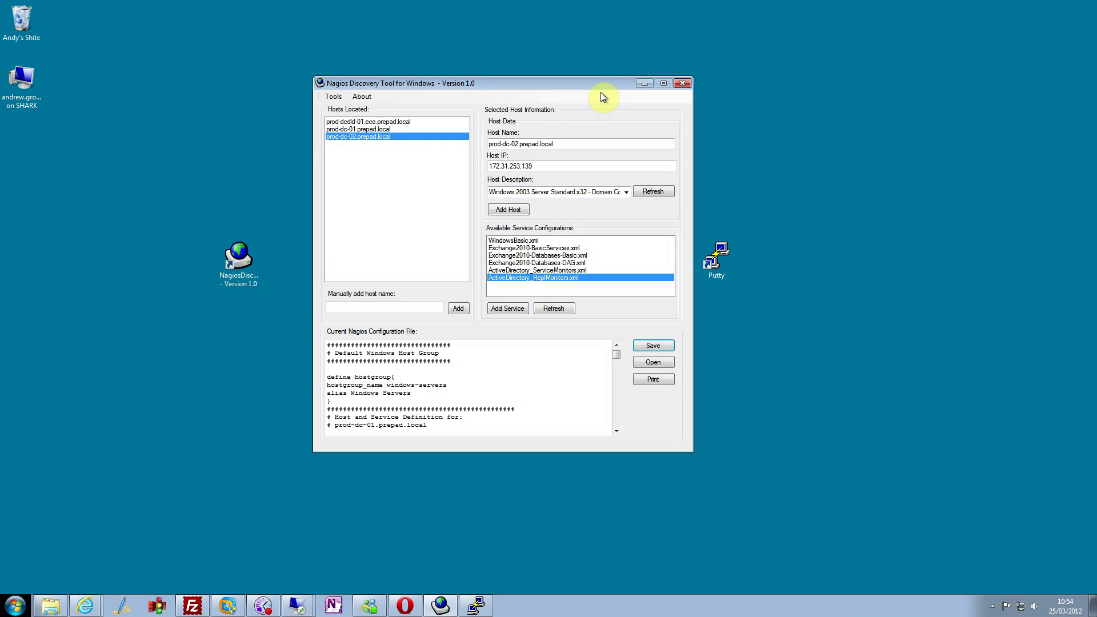